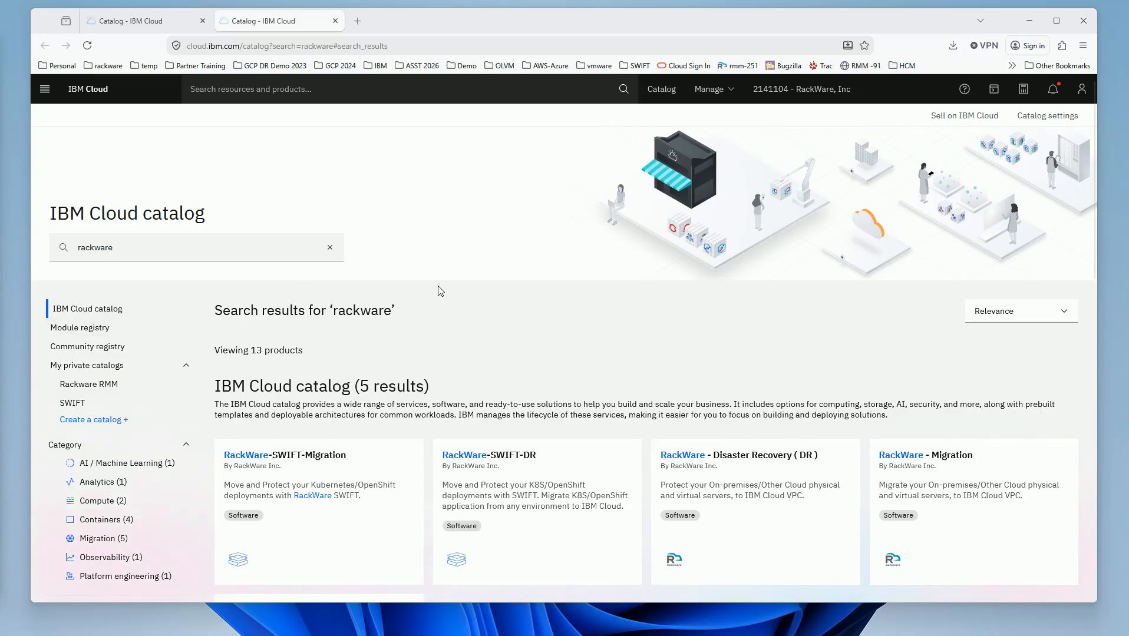
- Search the catalog for RackWare and open the RackWare - Migration product page
{"action": "left_click", "coordinate": [166, 254]}
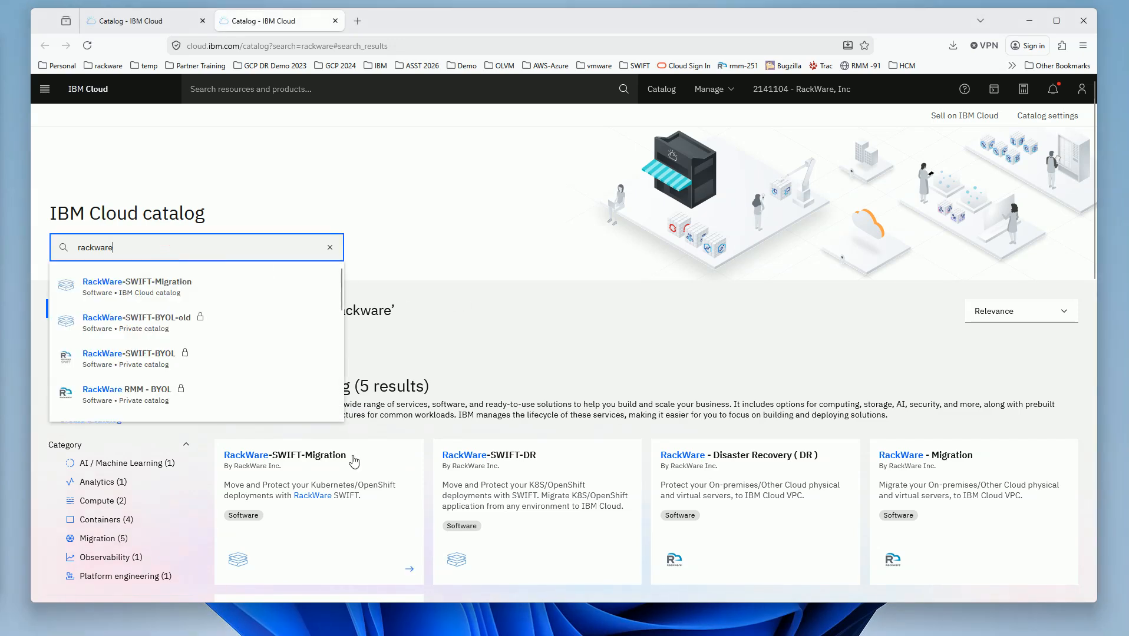
{"action": "left_click", "coordinate": [581, 371]}
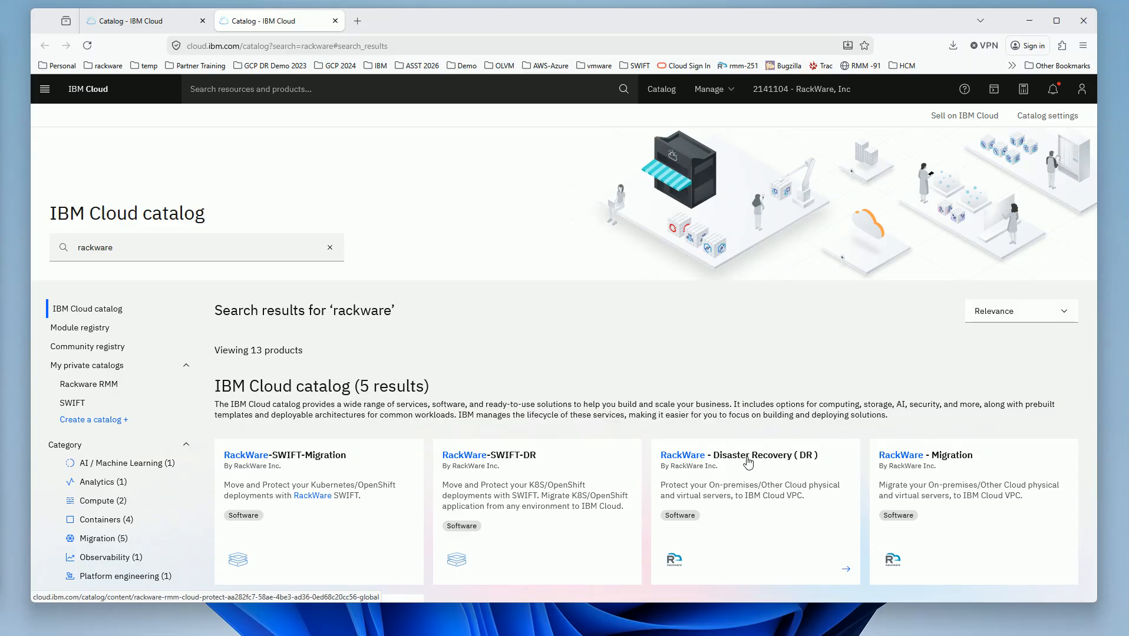
{"action": "left_click", "coordinate": [899, 459]}
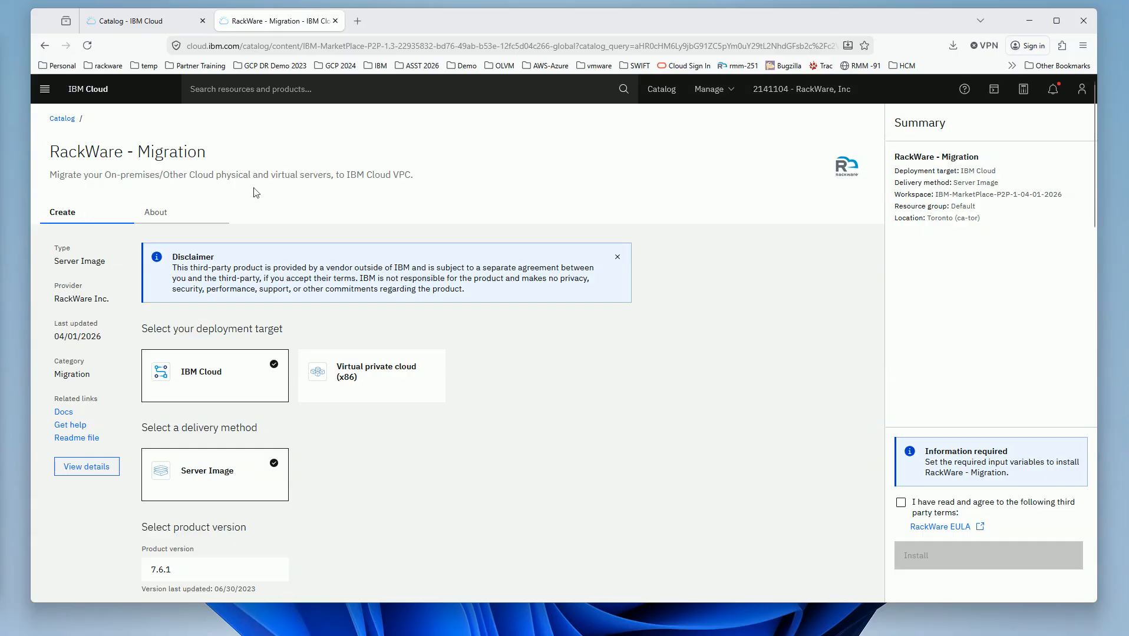
- Choose Virtual private cloud (x86) as the target, accept the third-party terms, and continue
{"action": "left_click", "coordinate": [361, 380]}
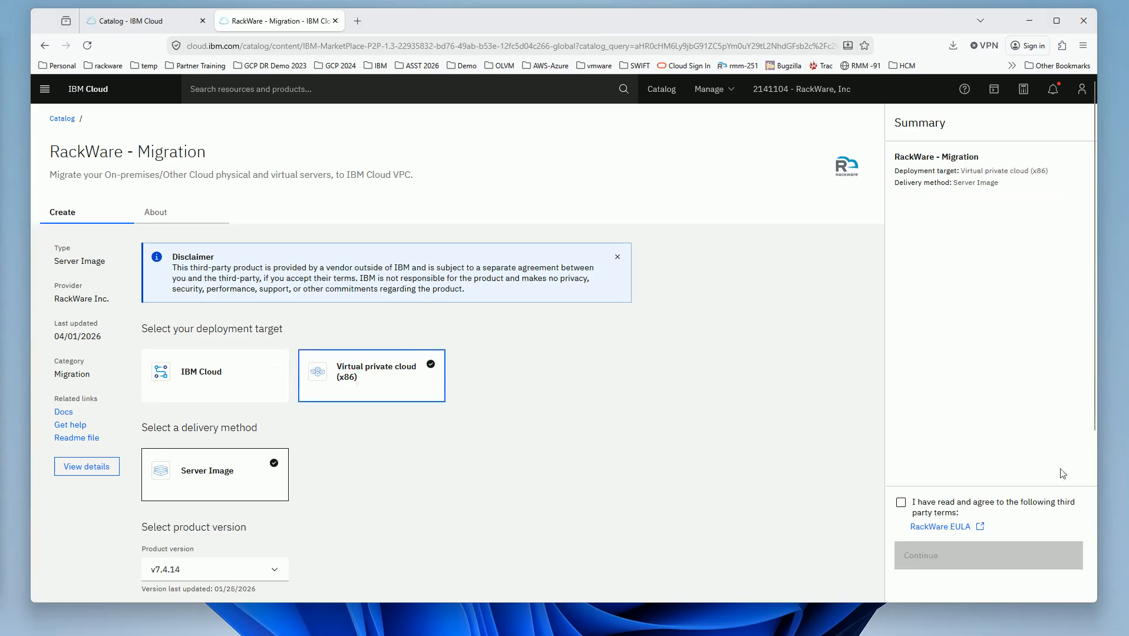
{"action": "left_click", "coordinate": [901, 505]}
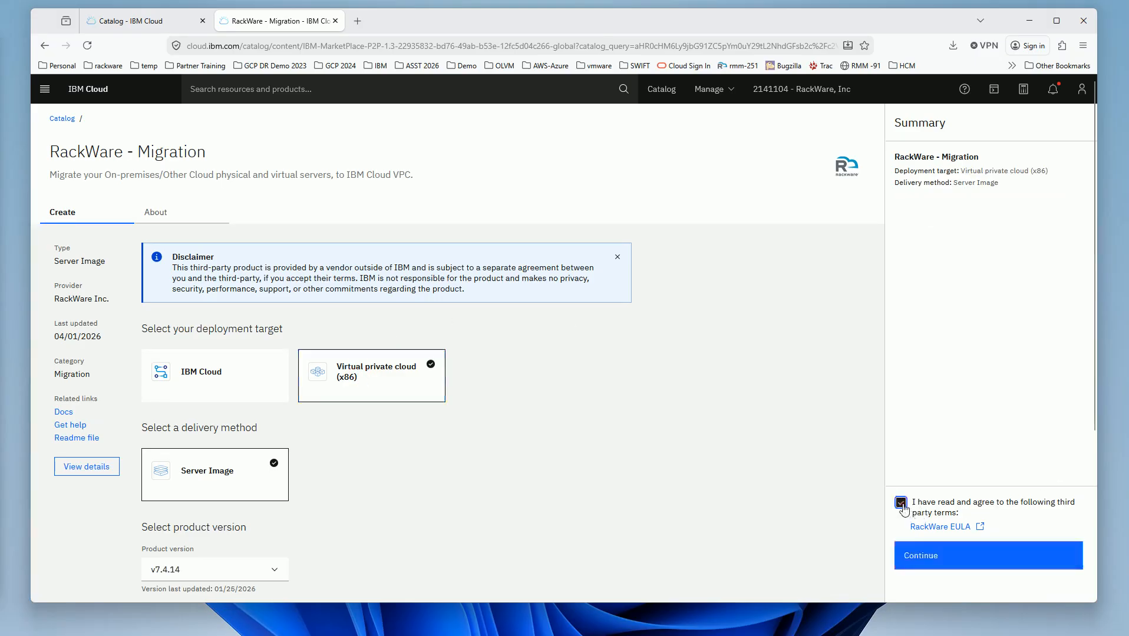
{"action": "left_click", "coordinate": [957, 566]}
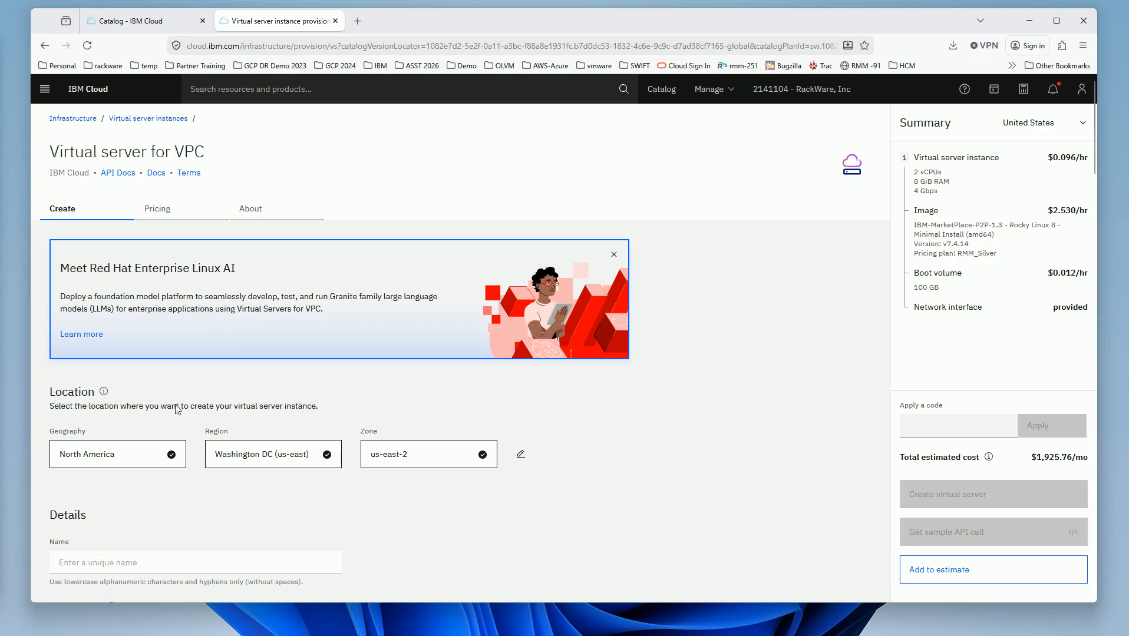
- Name the virtual server rackware-migration
{"action": "scroll", "coordinate": [171, 377], "scroll_direction": "down", "scroll_amount": 1}
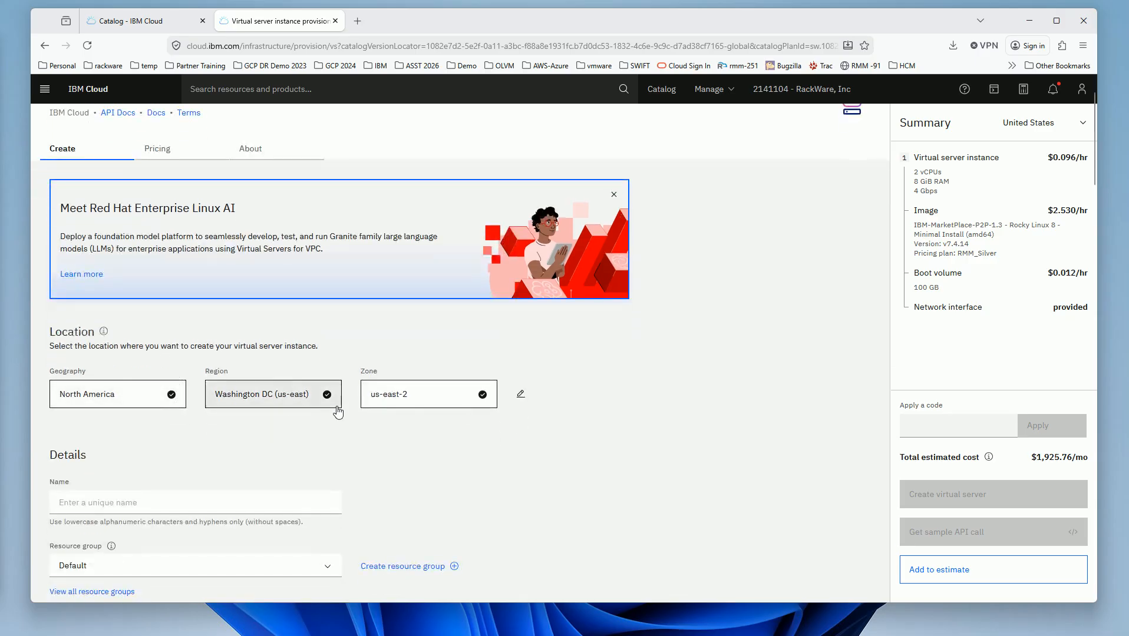
{"action": "scroll", "coordinate": [176, 442], "scroll_direction": "down", "scroll_amount": 1}
{"action": "left_click", "coordinate": [175, 443]}
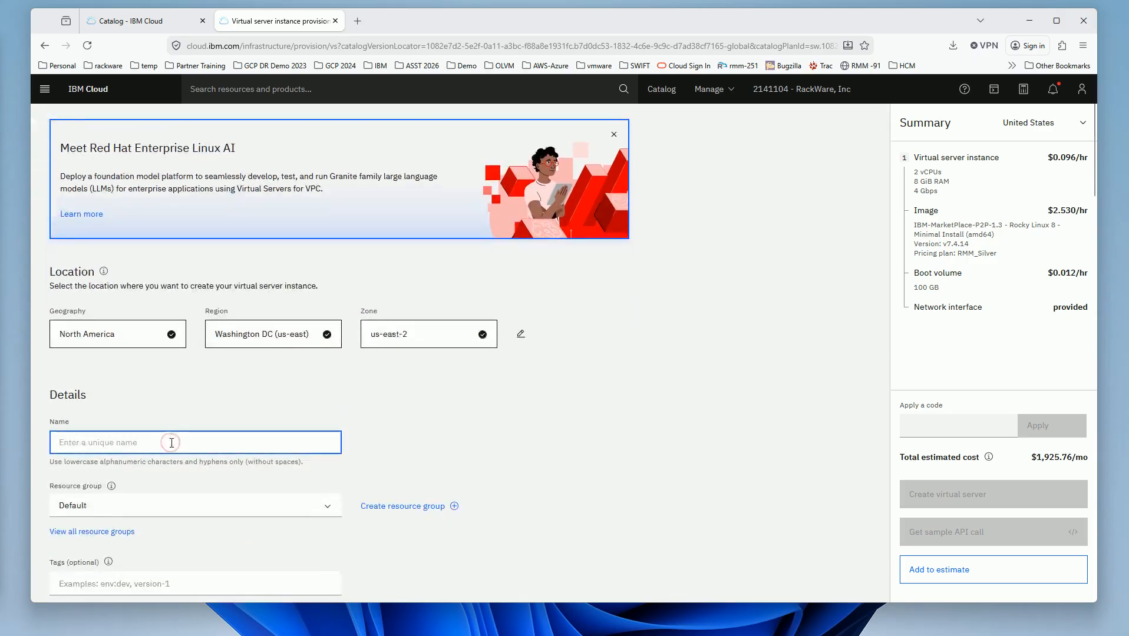
{"action": "type", "text": "rackware"}
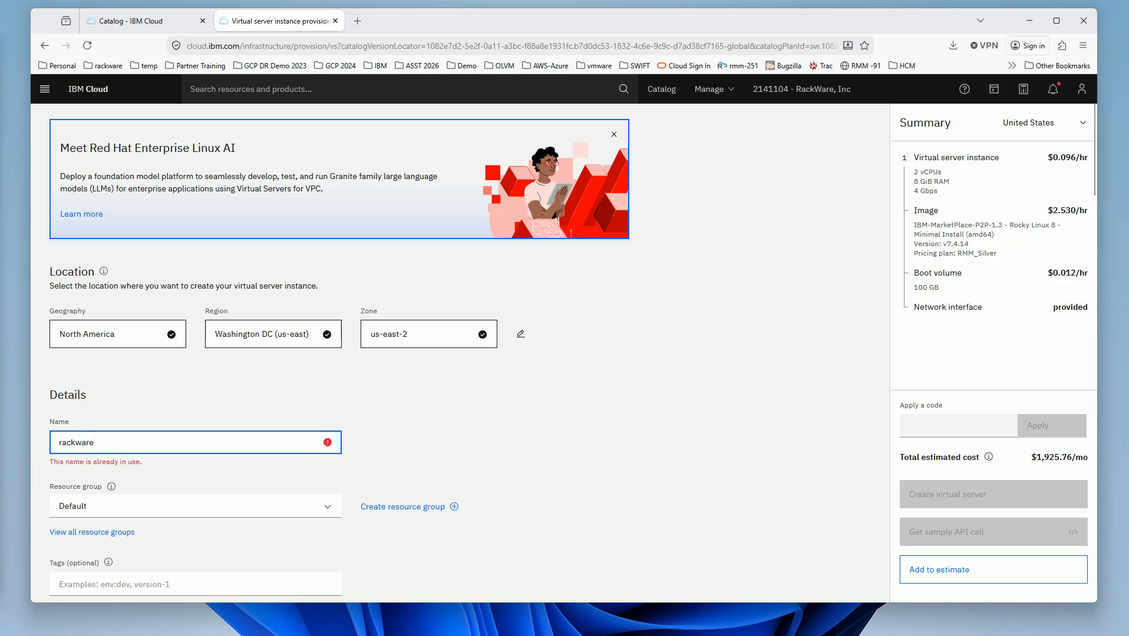
{"action": "type", "text": "-migration"}
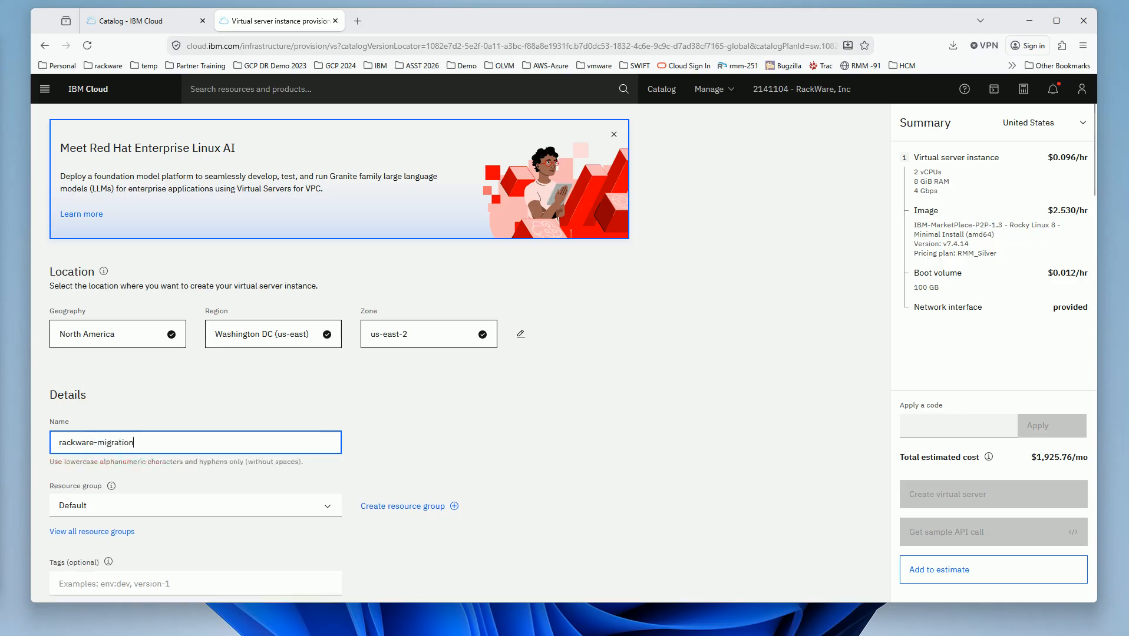
- Assign the server to the dg-demo resource group
{"action": "scroll", "coordinate": [377, 407], "scroll_direction": "down", "scroll_amount": 2}
{"action": "left_click", "coordinate": [327, 387]}
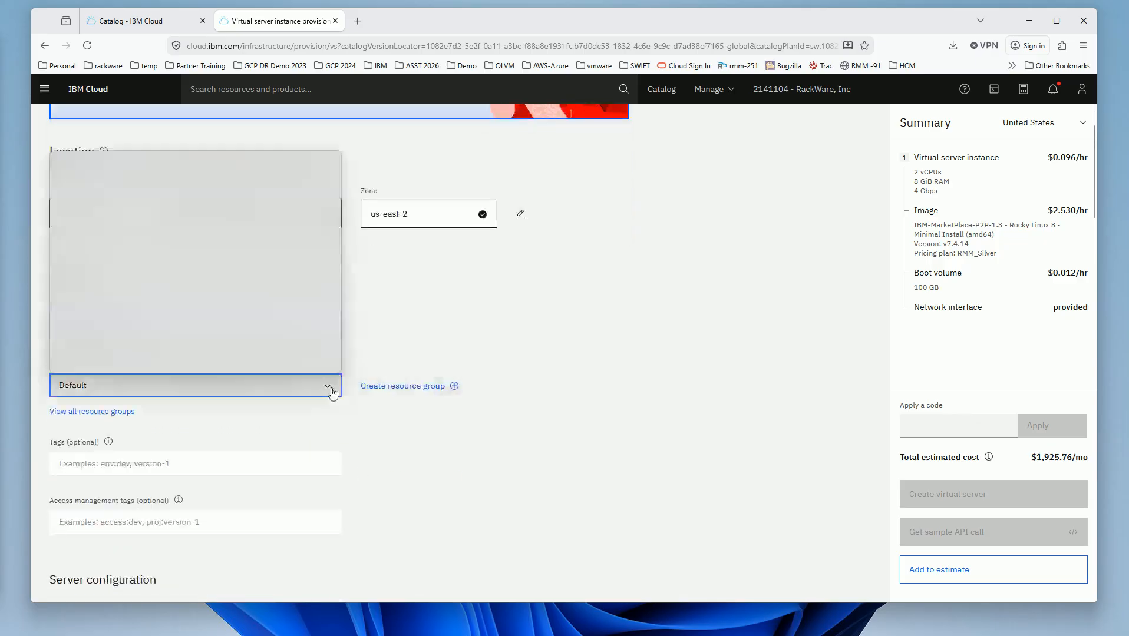
{"action": "left_click", "coordinate": [106, 286]}
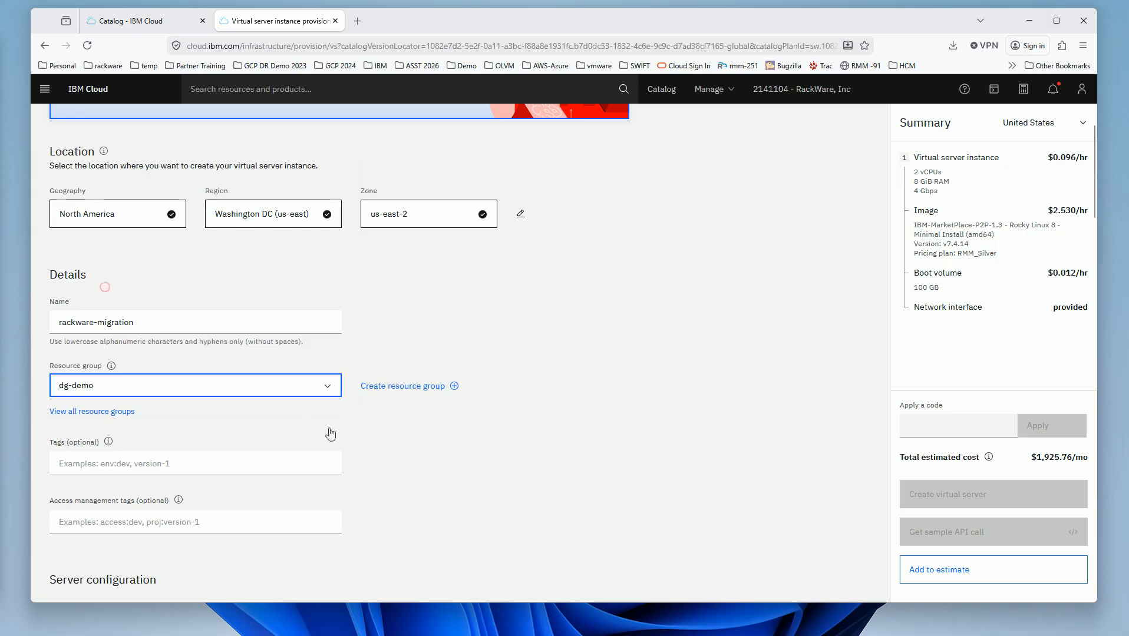
{"action": "scroll", "coordinate": [406, 457], "scroll_direction": "down", "scroll_amount": 4}
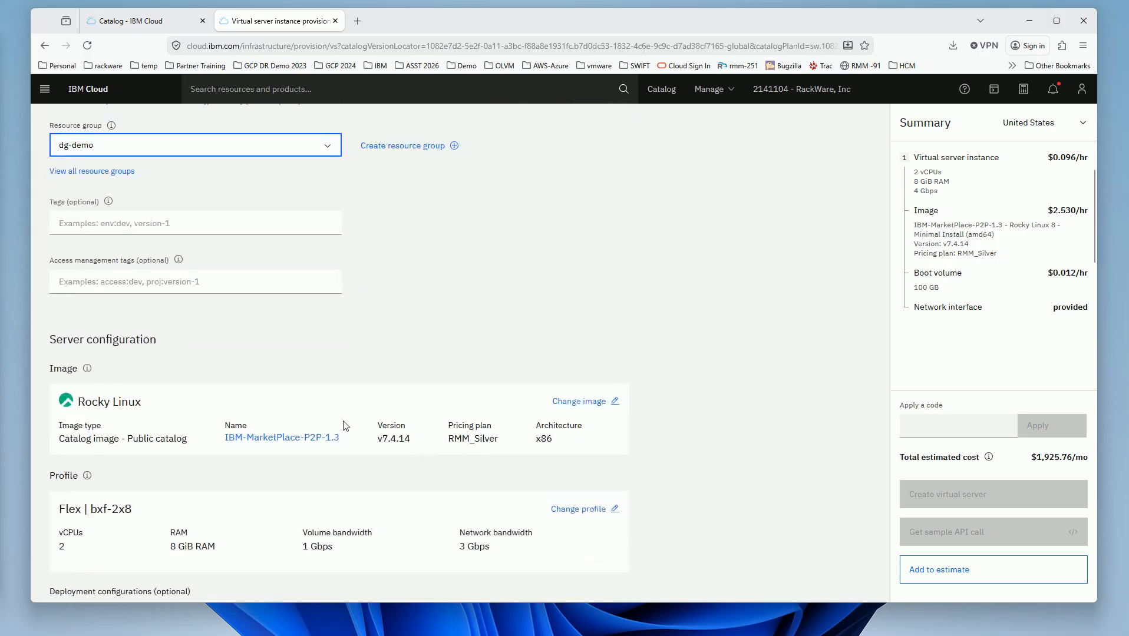
{"action": "scroll", "coordinate": [345, 425], "scroll_direction": "down", "scroll_amount": 2}
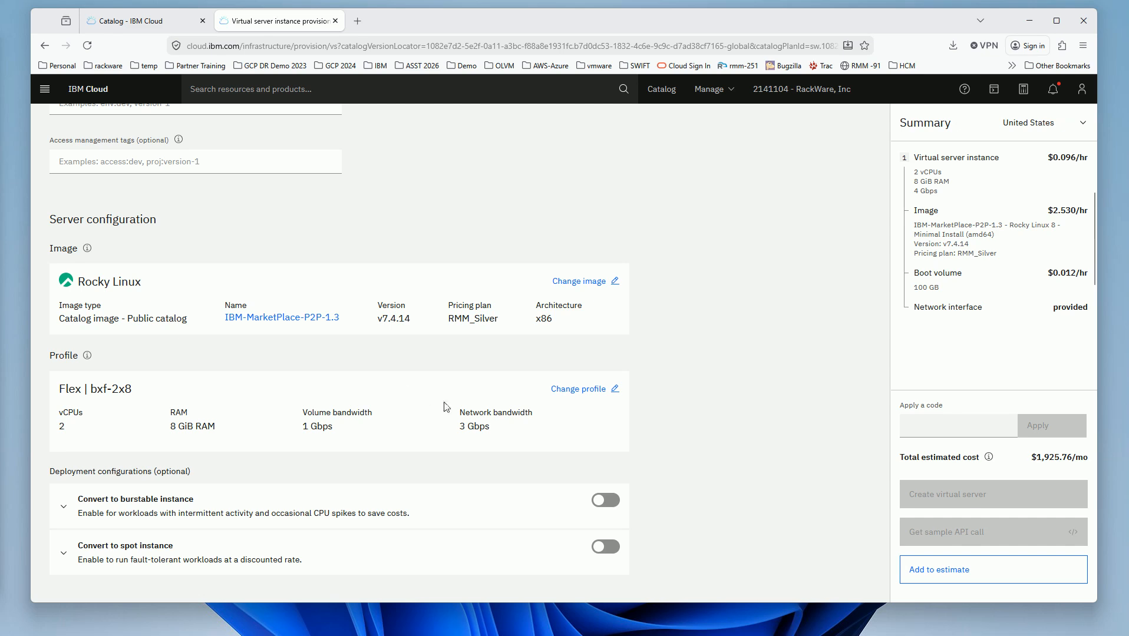
- Switch the profile to high-memory vx3d-2x32 (2 vCPUs, 32 GiB RAM) and save
{"action": "left_click", "coordinate": [575, 390]}
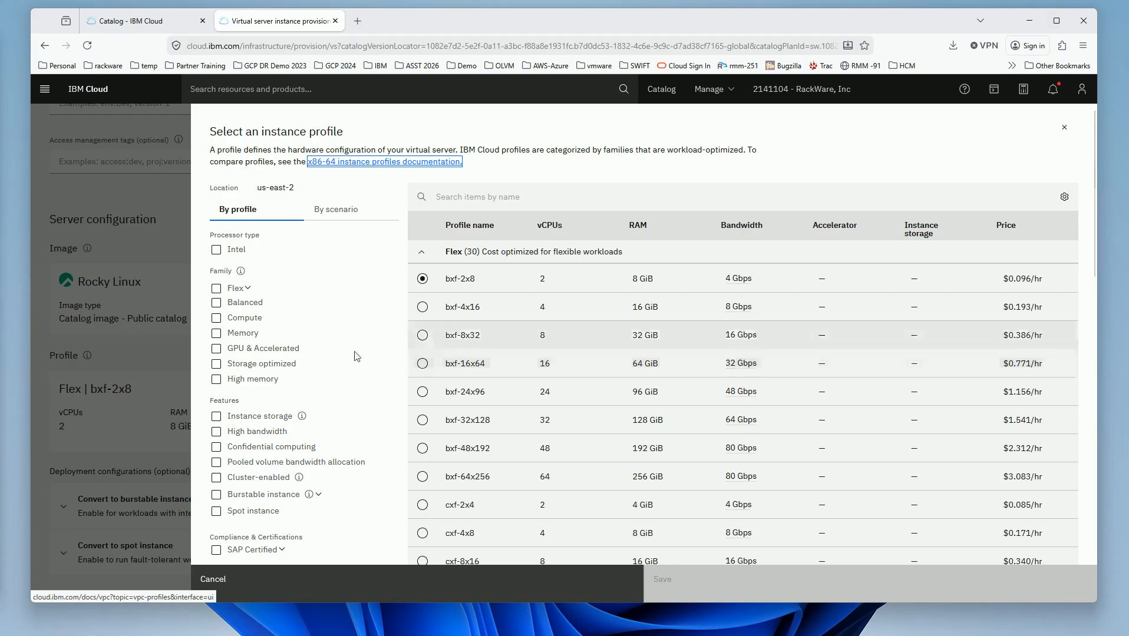
{"action": "left_click", "coordinate": [217, 379]}
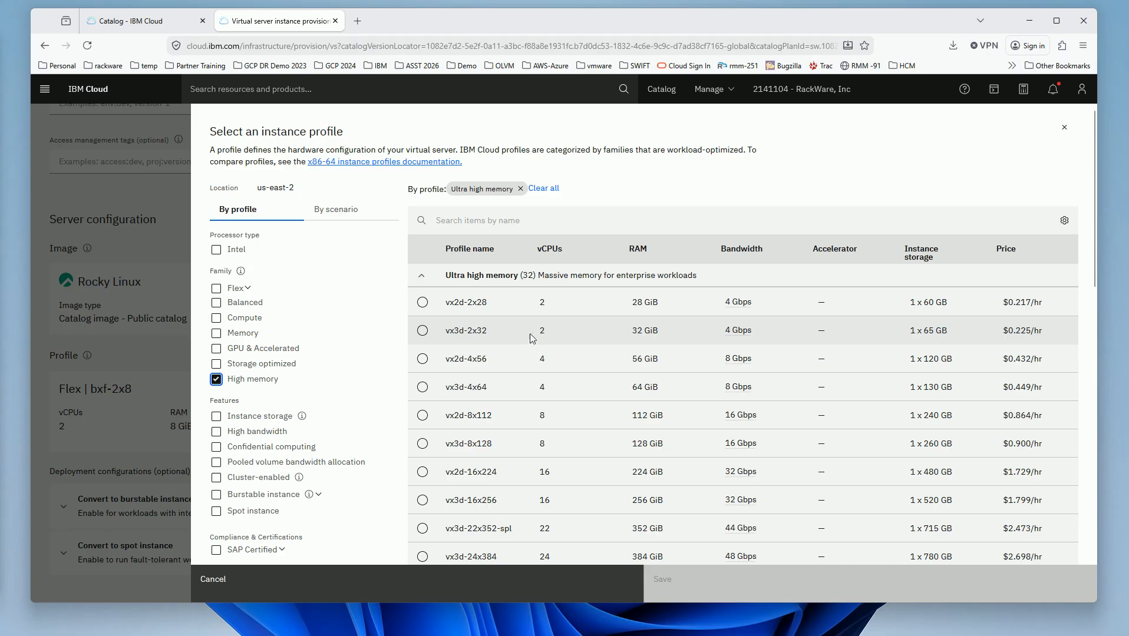
{"action": "left_click_drag", "start_coordinate": [531, 332], "coordinate": [554, 330]}
{"action": "left_click", "coordinate": [423, 332]}
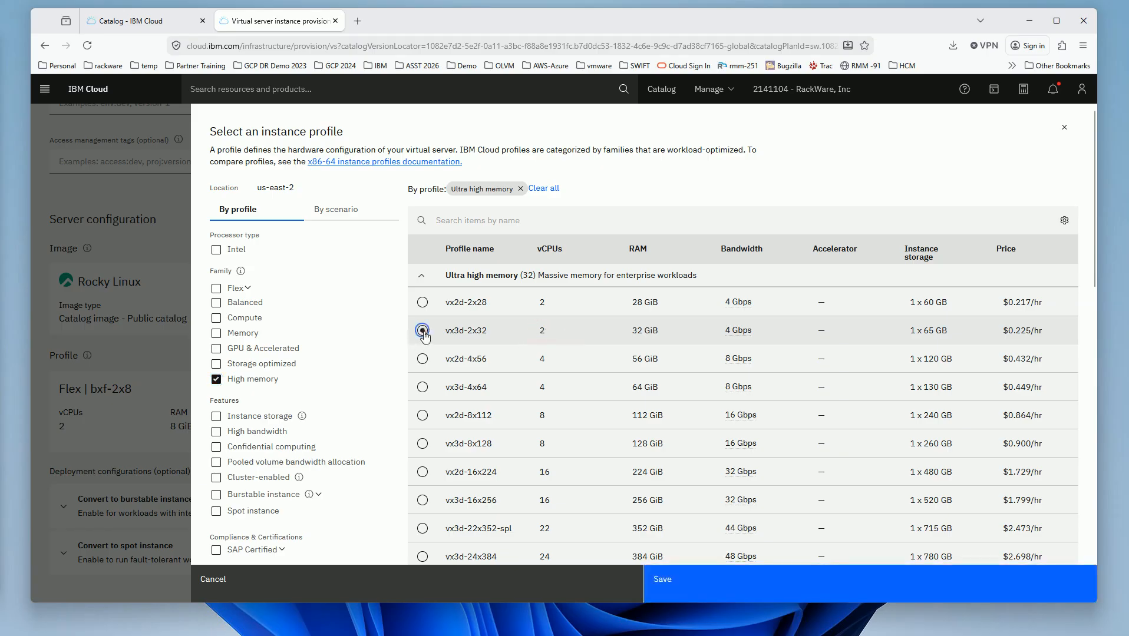
{"action": "left_click", "coordinate": [680, 587]}
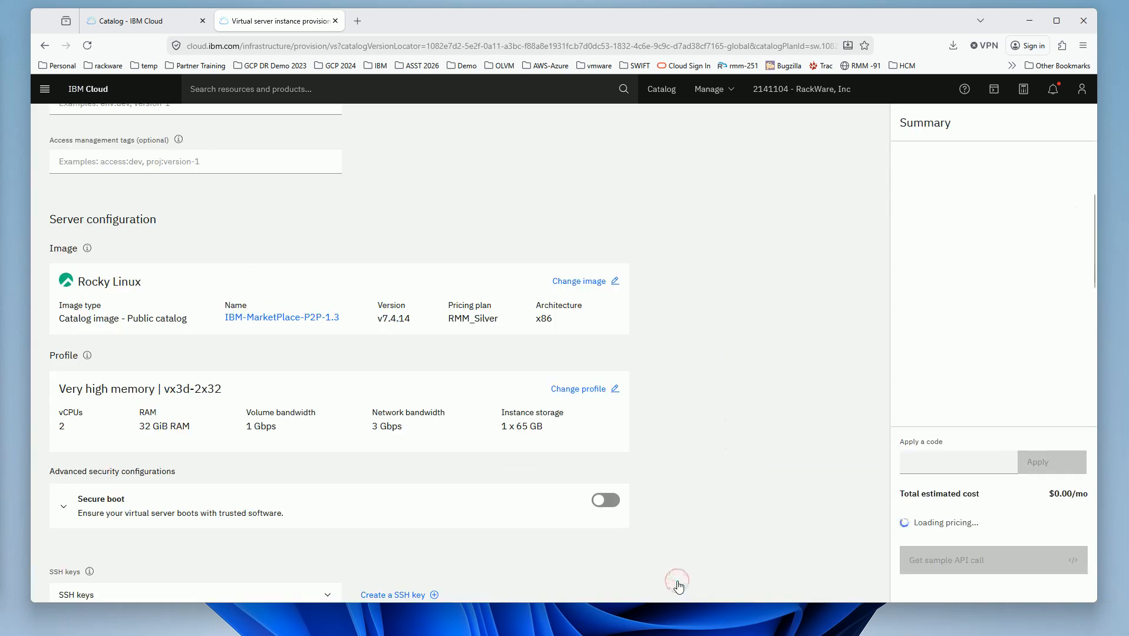
- Add the dg-rackware-oracle-cloud SSH key to the server
{"action": "scroll", "coordinate": [422, 484], "scroll_direction": "down", "scroll_amount": 5}
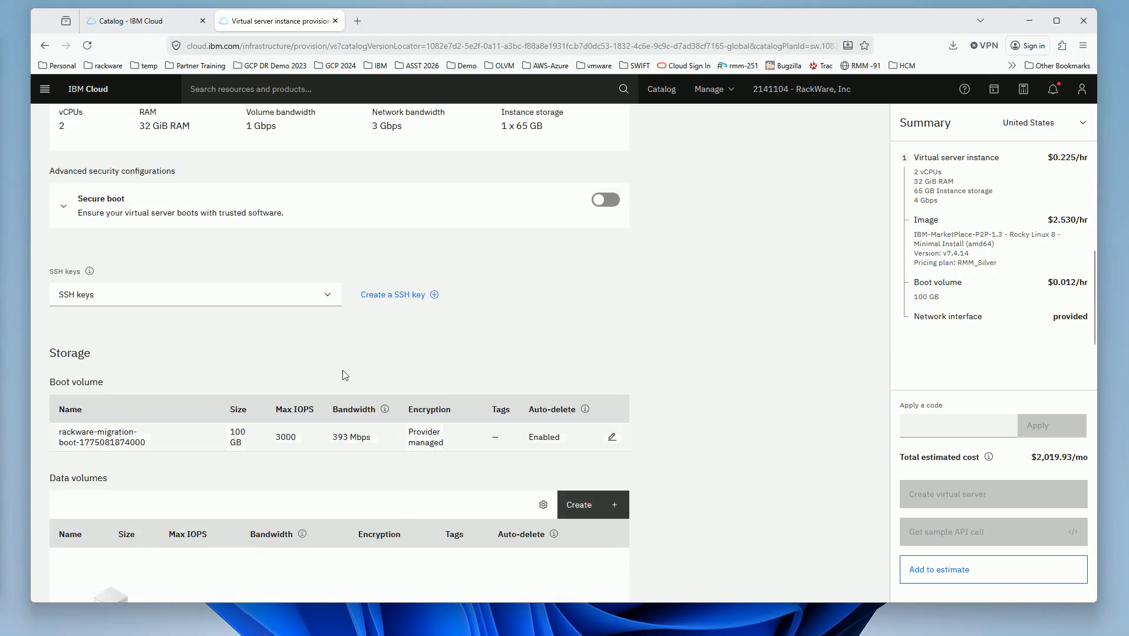
{"action": "left_click", "coordinate": [329, 303]}
{"action": "scroll", "coordinate": [232, 377], "scroll_direction": "down", "scroll_amount": 3}
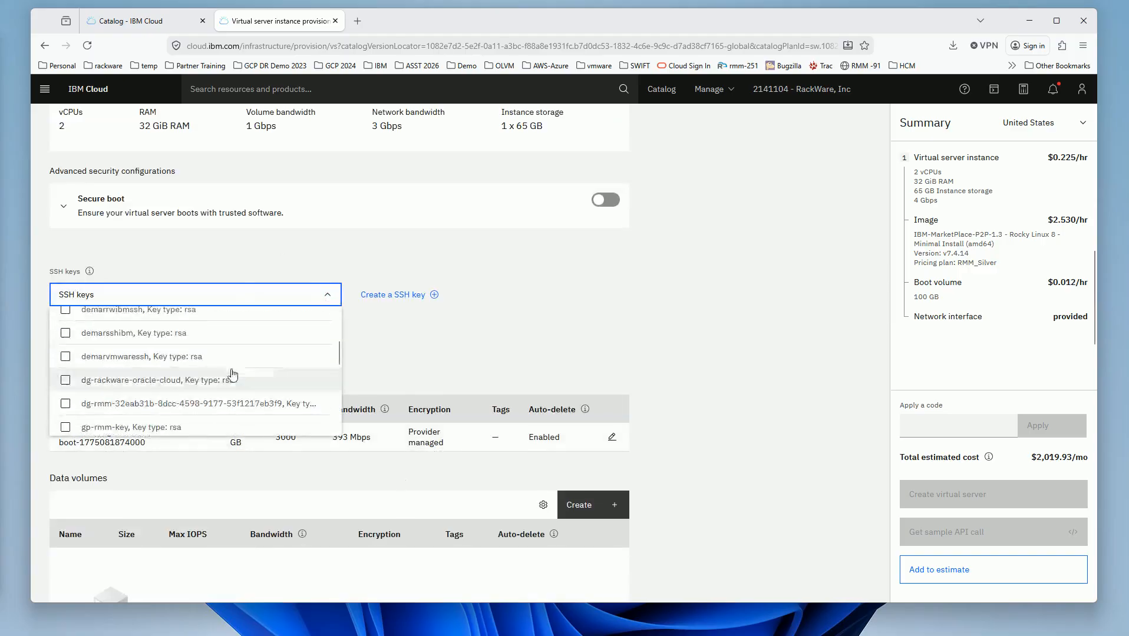
{"action": "left_click", "coordinate": [233, 378]}
{"action": "left_click", "coordinate": [476, 362]}
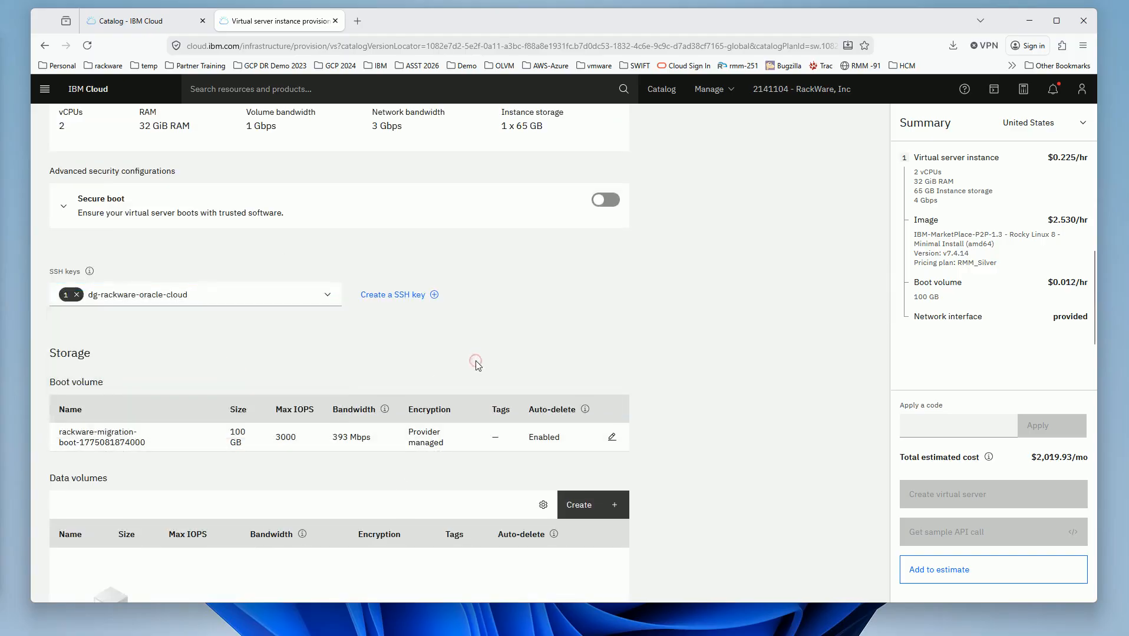
- Select us-east-default-vpc as the server's VPC and create the virtual server
{"action": "scroll", "coordinate": [478, 364], "scroll_direction": "down", "scroll_amount": 1}
{"action": "scroll", "coordinate": [479, 363], "scroll_direction": "down", "scroll_amount": 3}
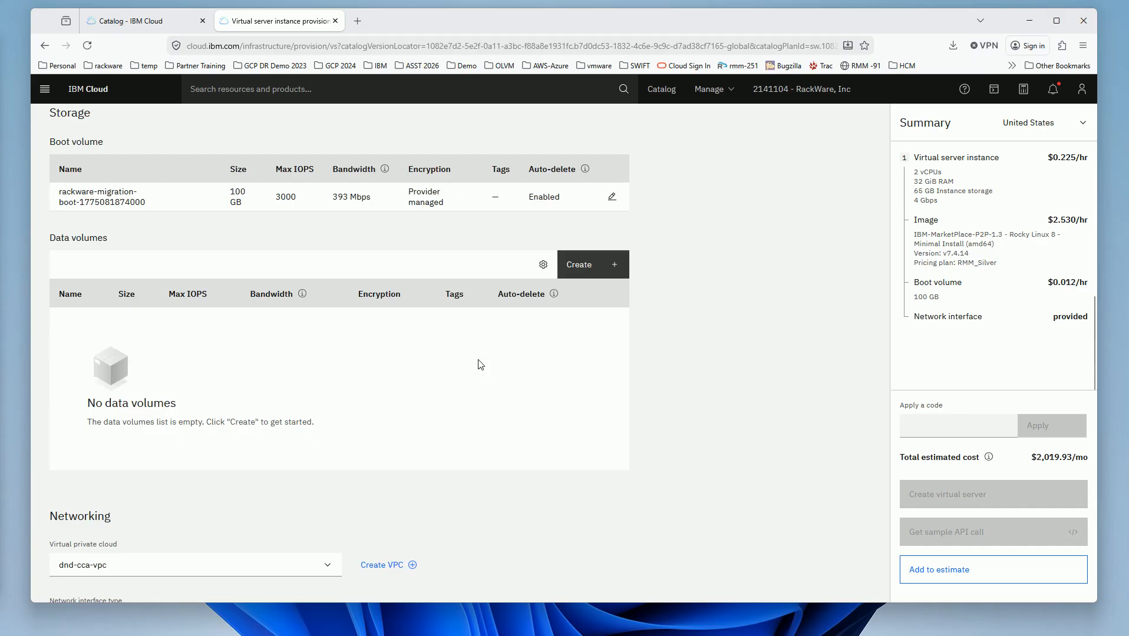
{"action": "scroll", "coordinate": [478, 365], "scroll_direction": "down", "scroll_amount": 3}
{"action": "left_click", "coordinate": [328, 389]}
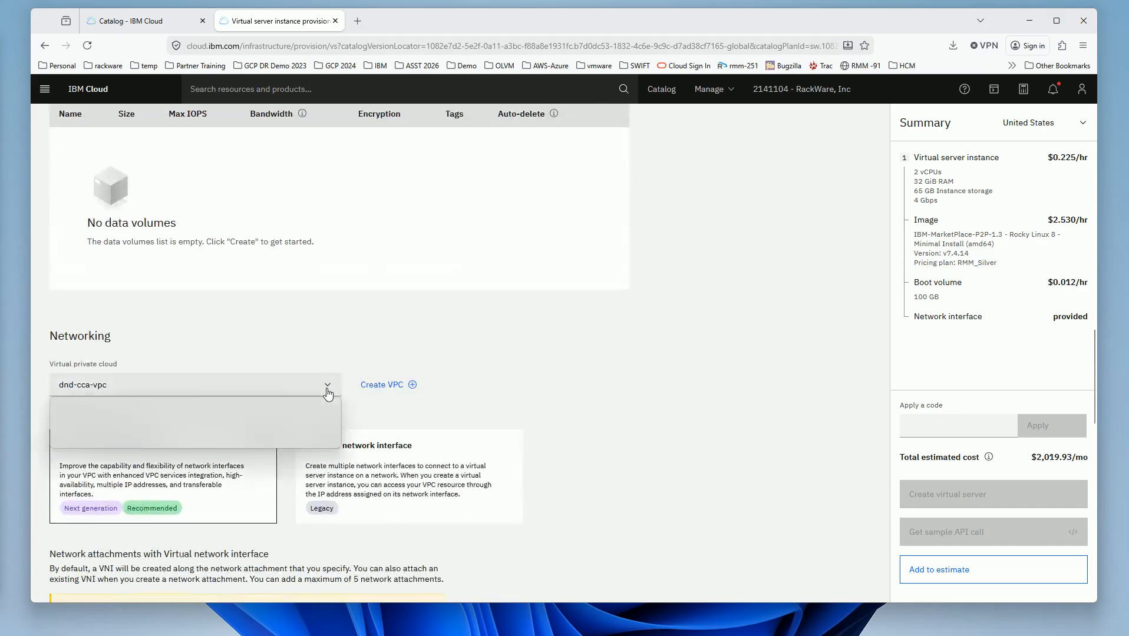
{"action": "left_click", "coordinate": [114, 440]}
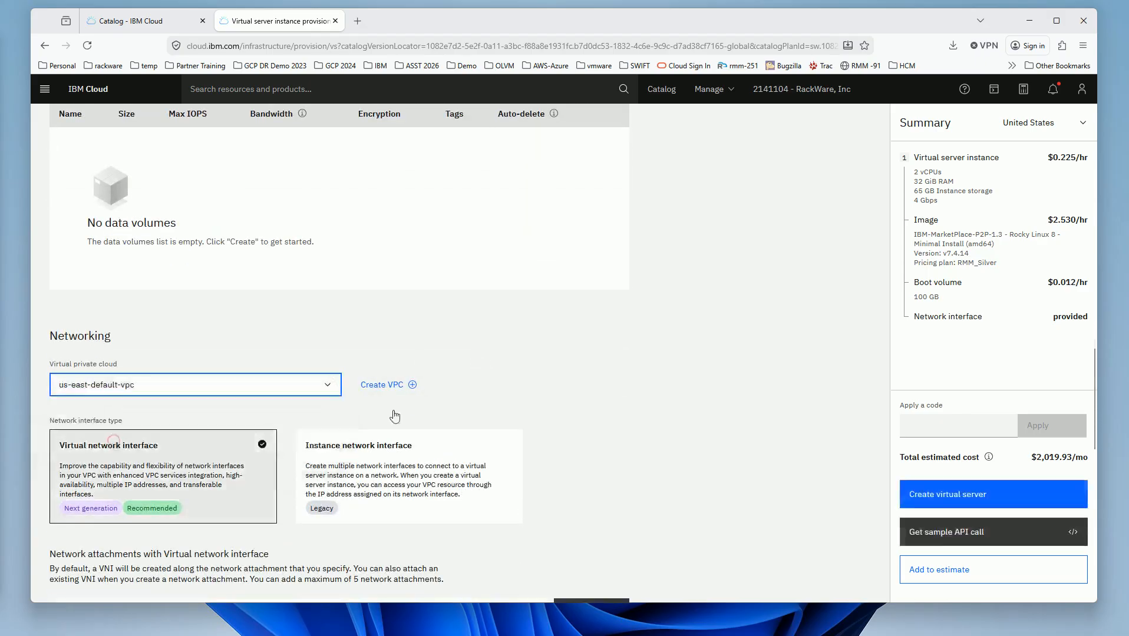
{"action": "scroll", "coordinate": [580, 377], "scroll_direction": "down", "scroll_amount": 5}
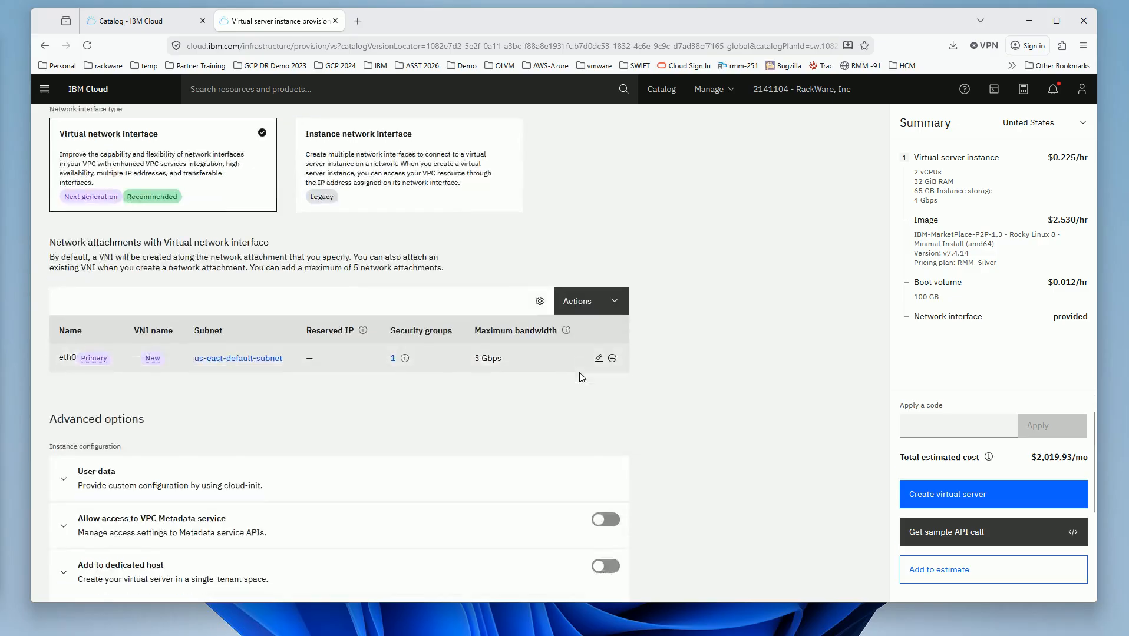
{"action": "scroll", "coordinate": [579, 373], "scroll_direction": "down", "scroll_amount": 5}
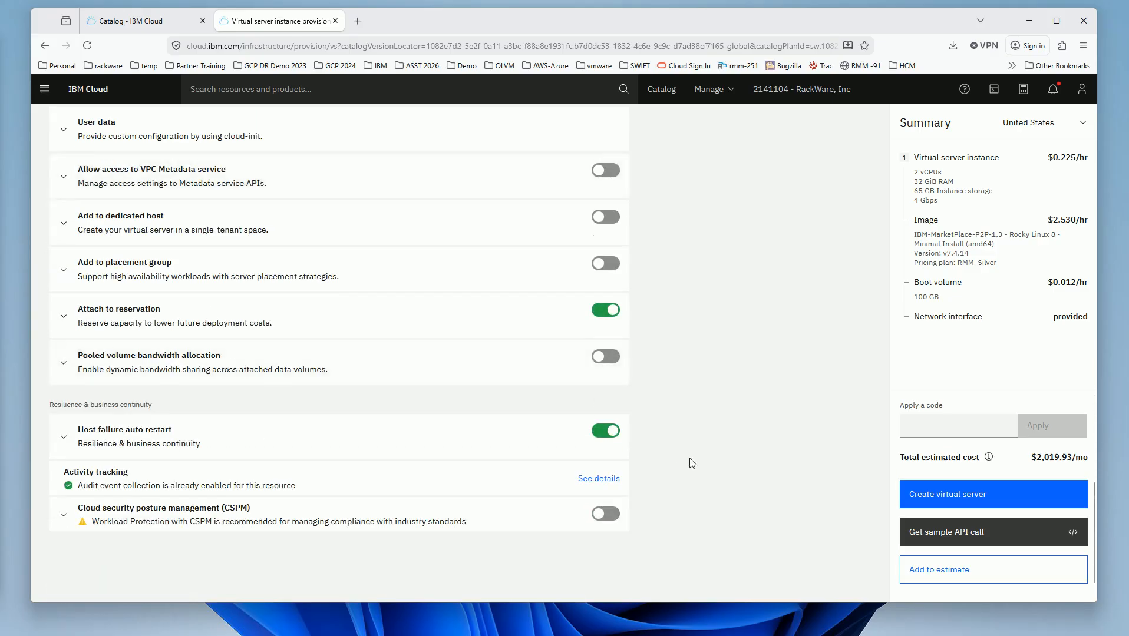
{"action": "left_click", "coordinate": [981, 504]}
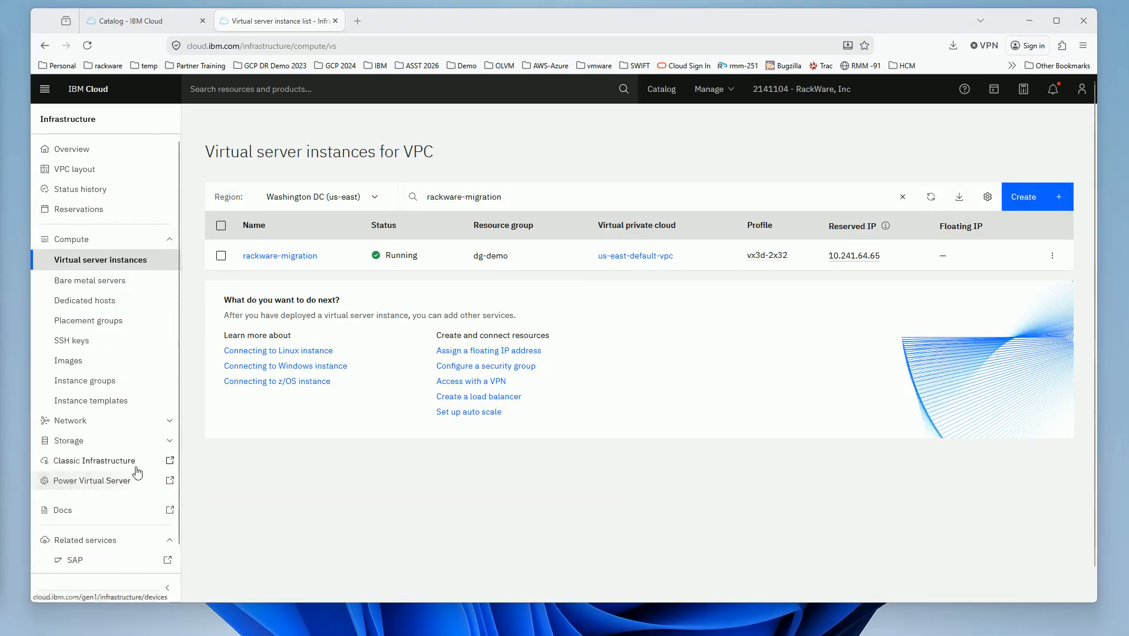
- Under Network > Floating IPs, bind dg-test-ip (169.63.185.99) to rackware-migration
{"action": "left_click", "coordinate": [103, 428]}
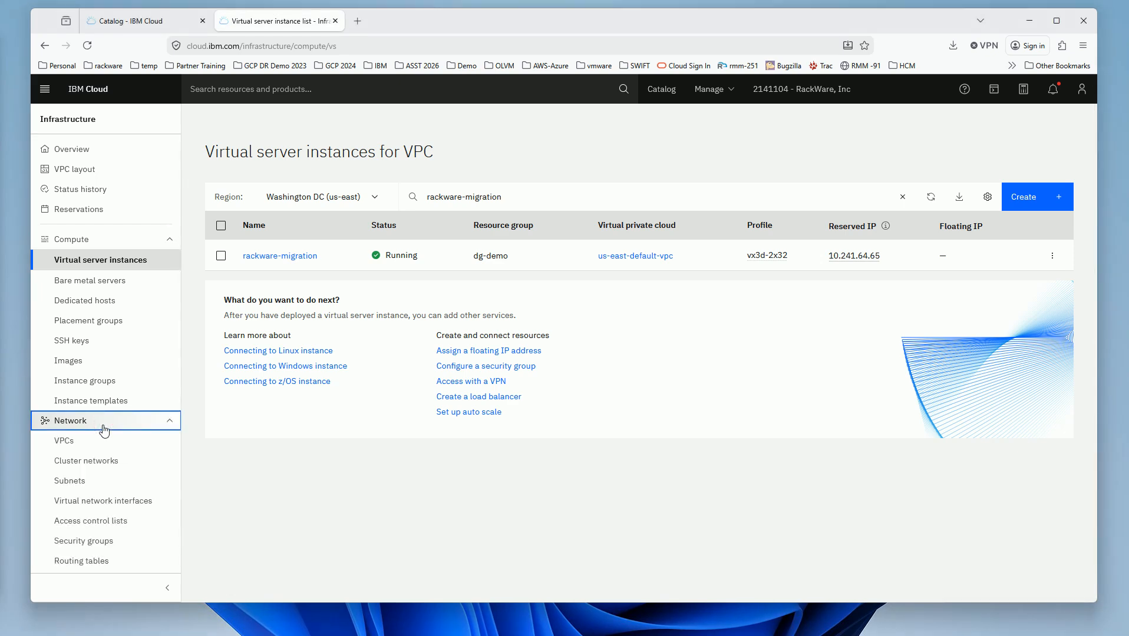
{"action": "scroll", "coordinate": [103, 429], "scroll_direction": "down", "scroll_amount": 4}
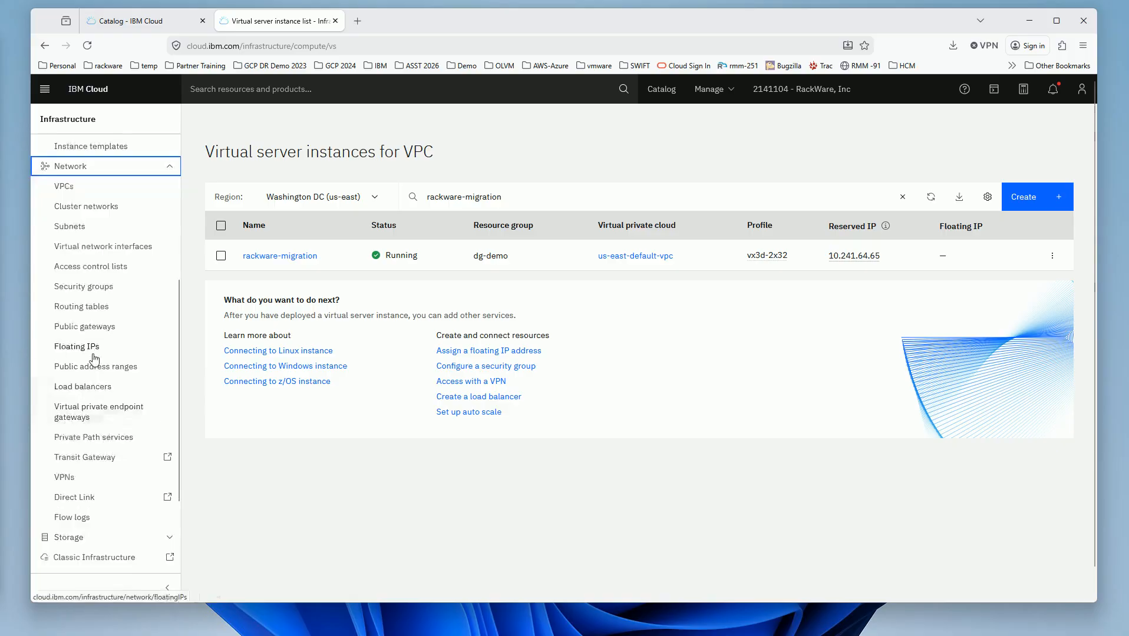
{"action": "left_click", "coordinate": [93, 352]}
{"action": "left_click", "coordinate": [1052, 256]}
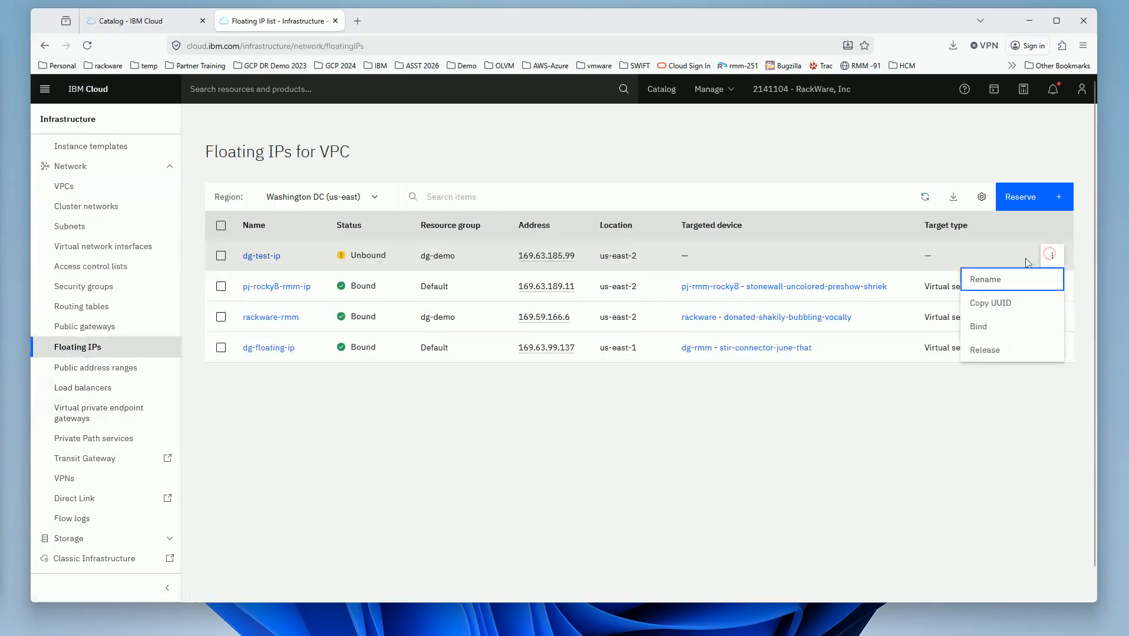
{"action": "left_click", "coordinate": [988, 335]}
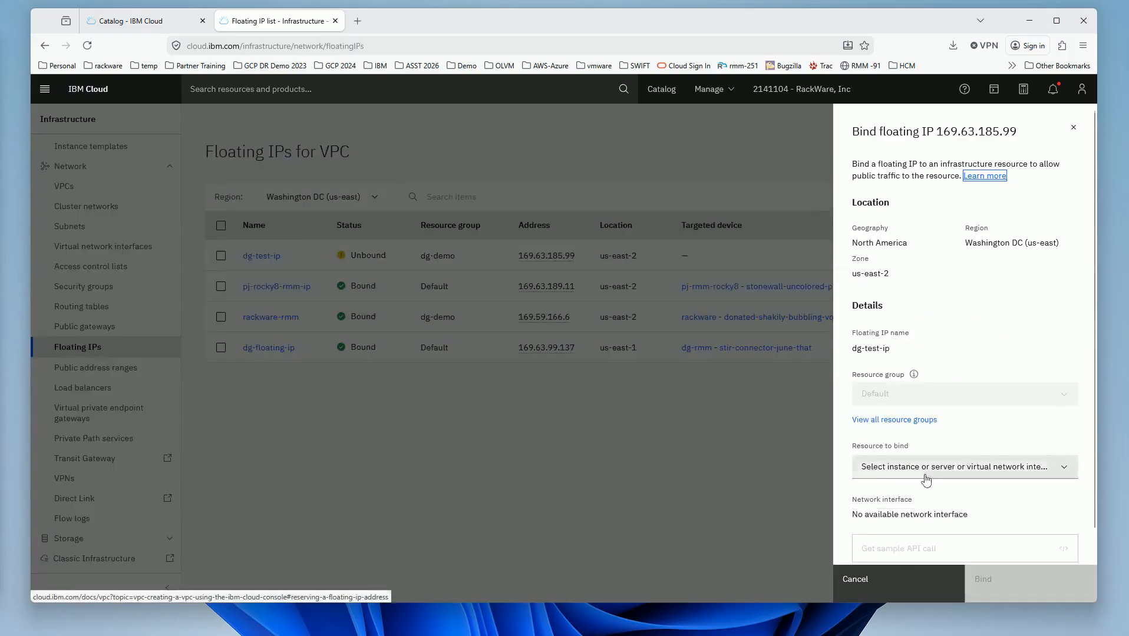
{"action": "left_click", "coordinate": [926, 472]}
{"action": "left_click", "coordinate": [919, 520]}
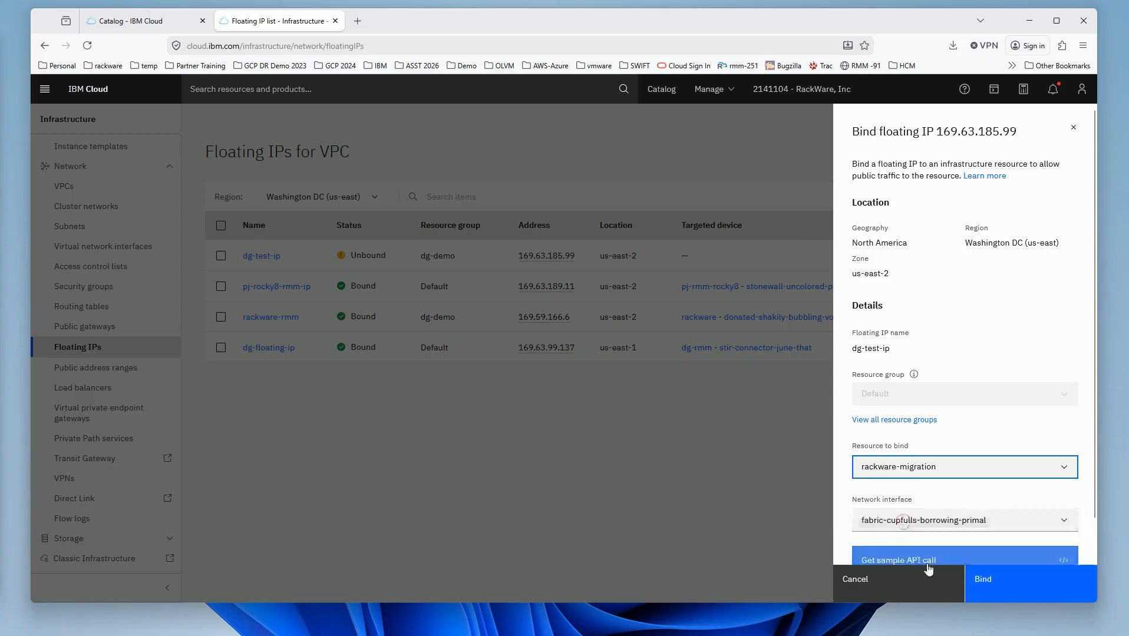
{"action": "left_click", "coordinate": [1000, 588]}
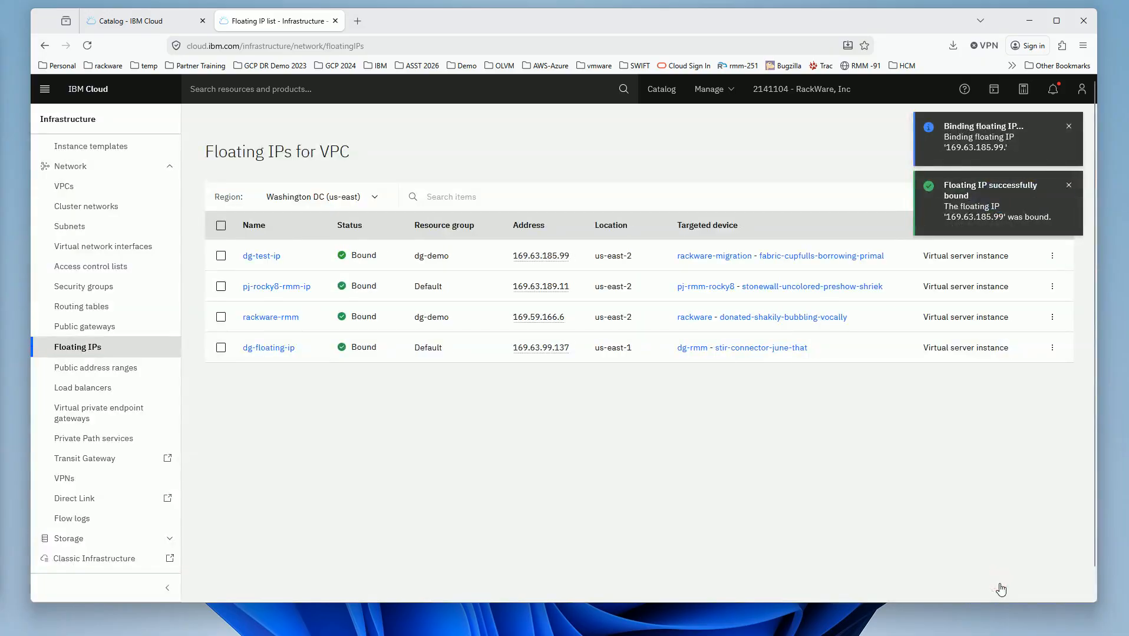
- Copy rackware-migration's floating IP 169.63.185.99 and bring its PuTTY session into view
{"action": "scroll", "coordinate": [147, 530], "scroll_direction": "up", "scroll_amount": 3}
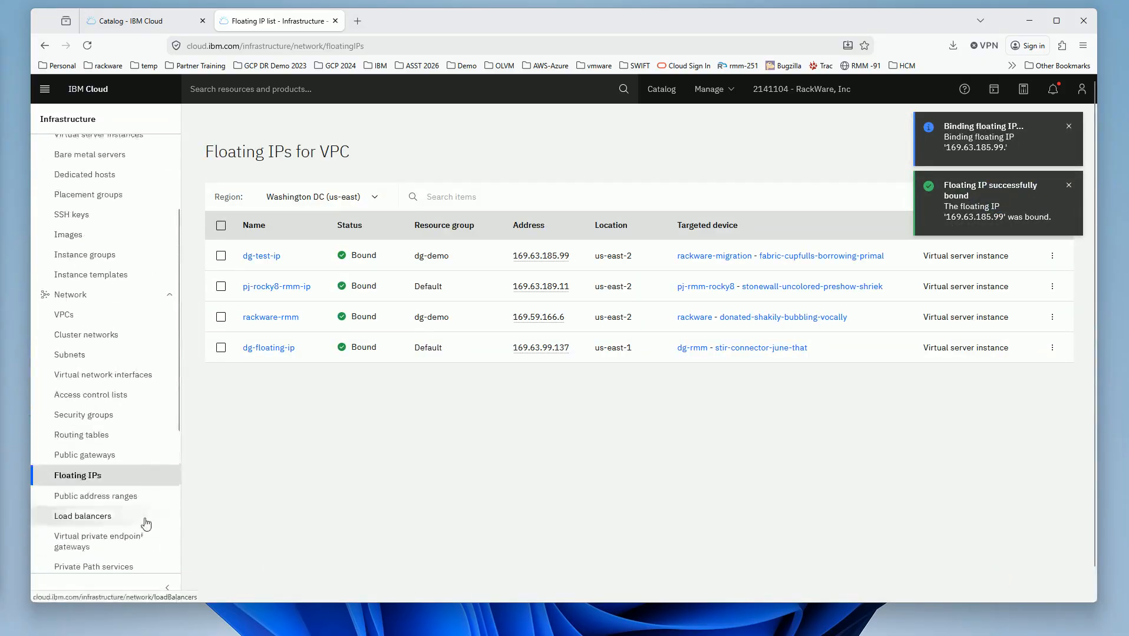
{"action": "scroll", "coordinate": [147, 522], "scroll_direction": "up", "scroll_amount": 3}
{"action": "left_click", "coordinate": [110, 257]}
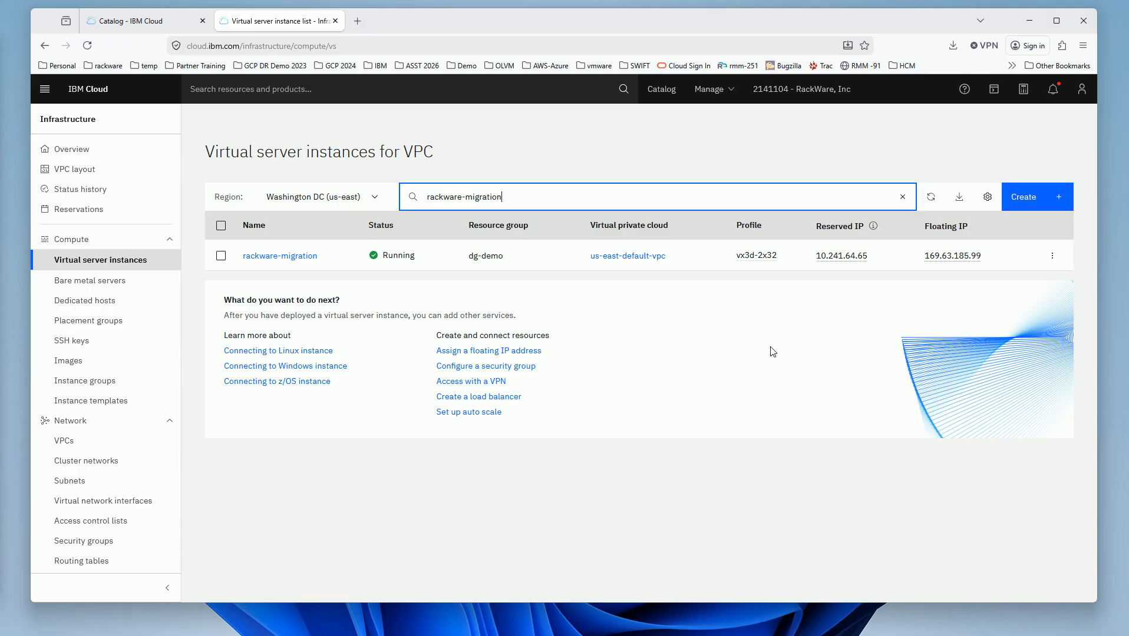
{"action": "left_click", "coordinate": [951, 256]}
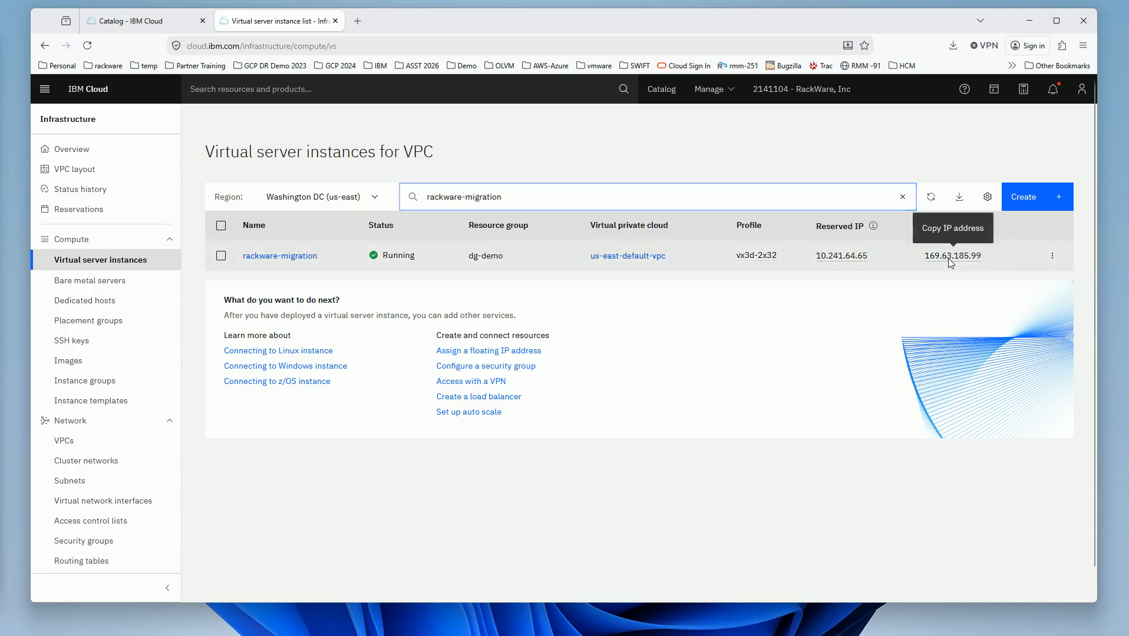
{"action": "left_click_drag", "start_coordinate": [0, 178], "coordinate": [306, 43]}
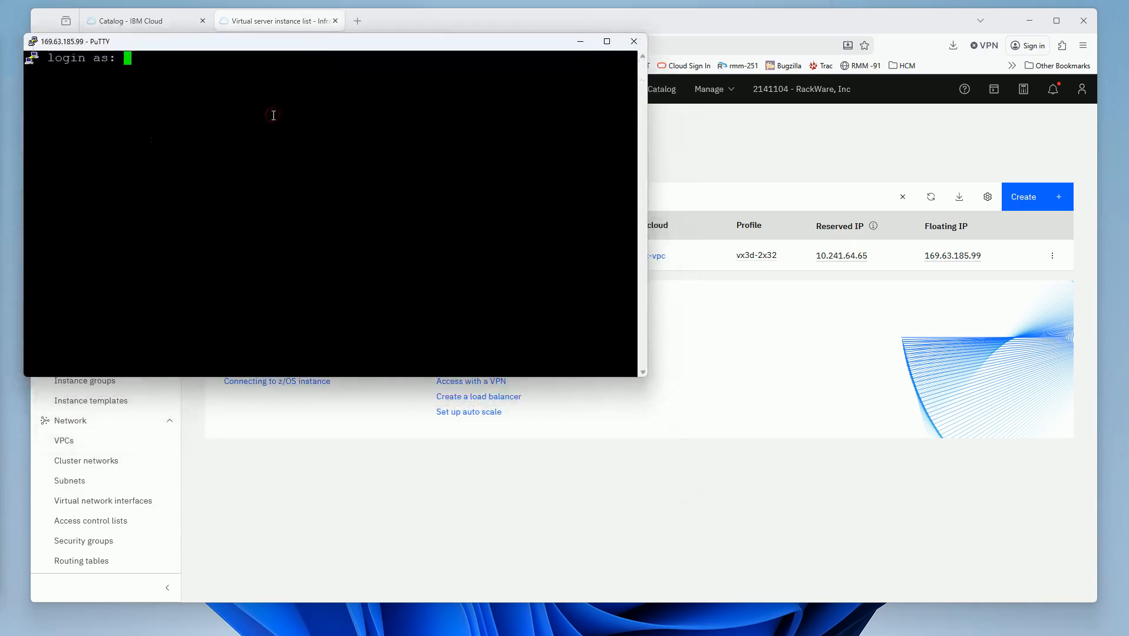
- Log in as root and create the admin user with useradd admin
{"action": "type", "text": "root"}
{"action": "key", "text": "Return"}
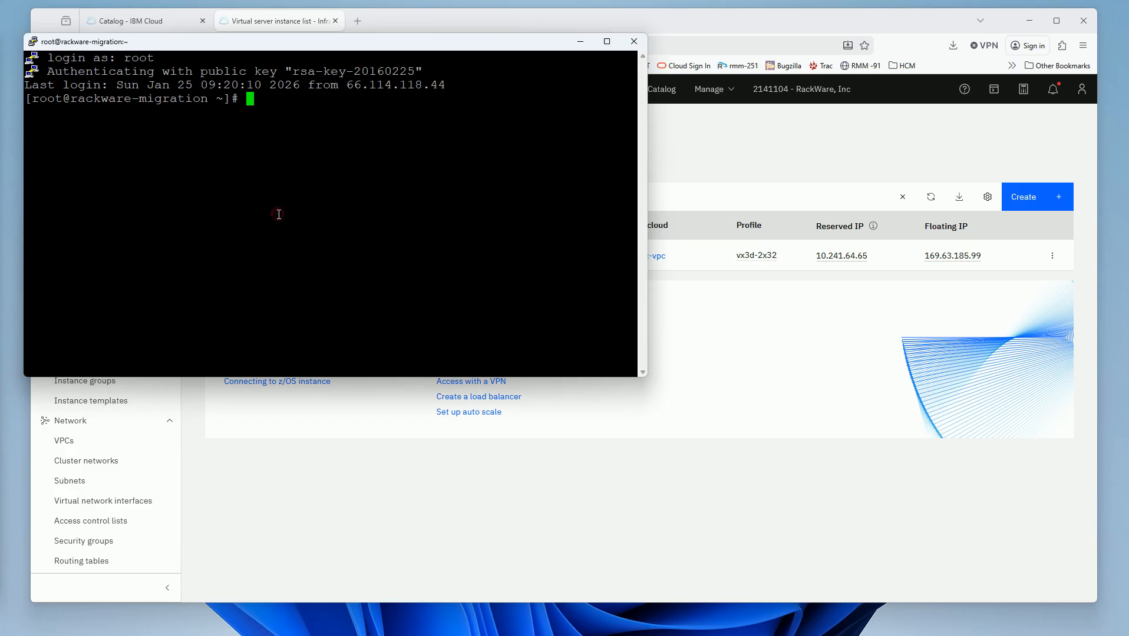
{"action": "type", "text": "useradd admin"}
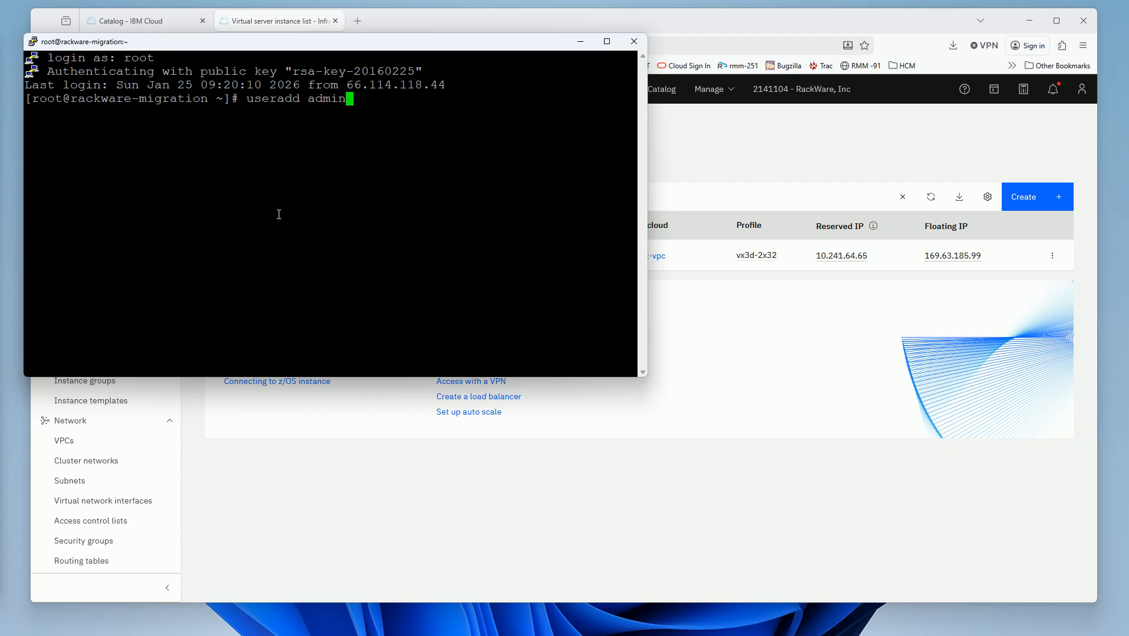
{"action": "key", "text": "Return"}
- Set the admin user's password with passwd admin, entering it twice
{"action": "type", "text": "pas"}
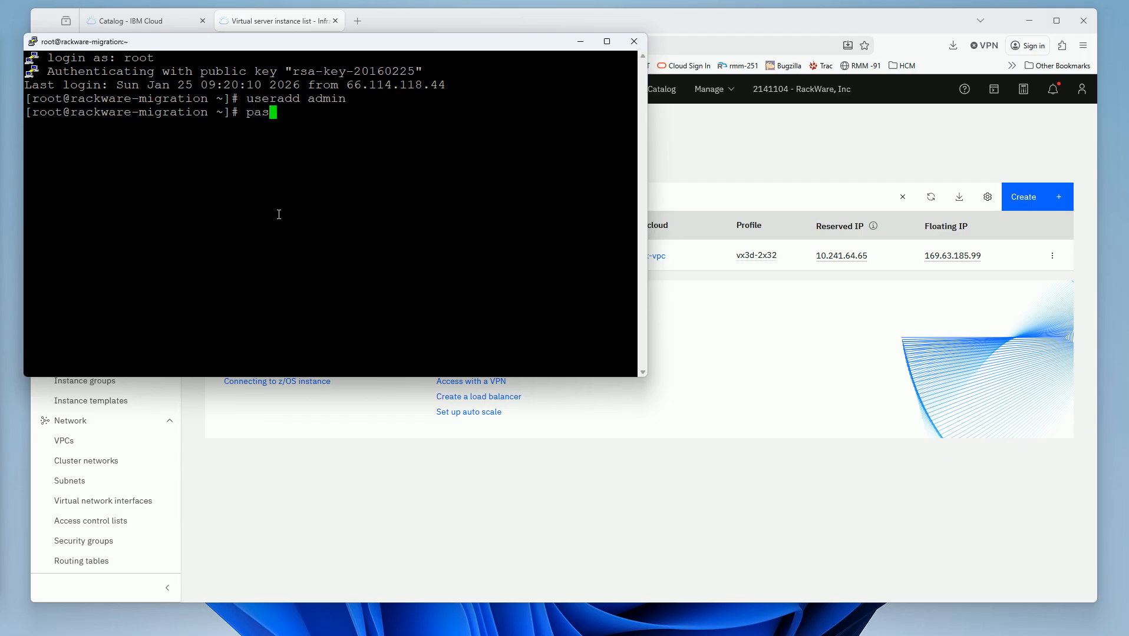
{"action": "type", "text": "swd admin"}
{"action": "key", "text": "Return"}
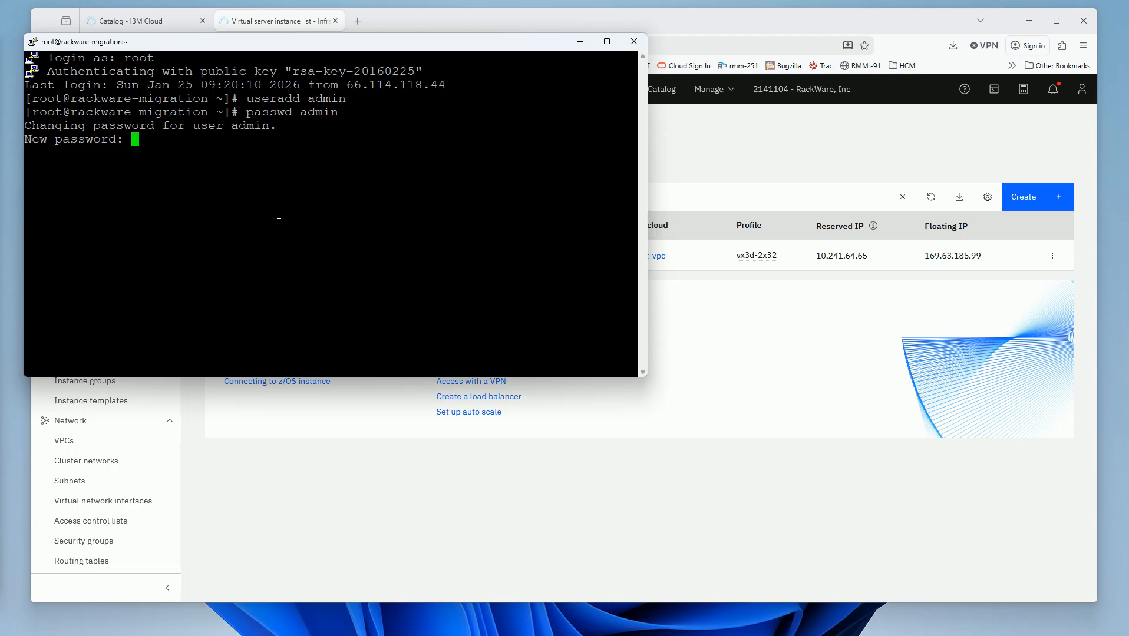
{"action": "key", "text": "Return"}
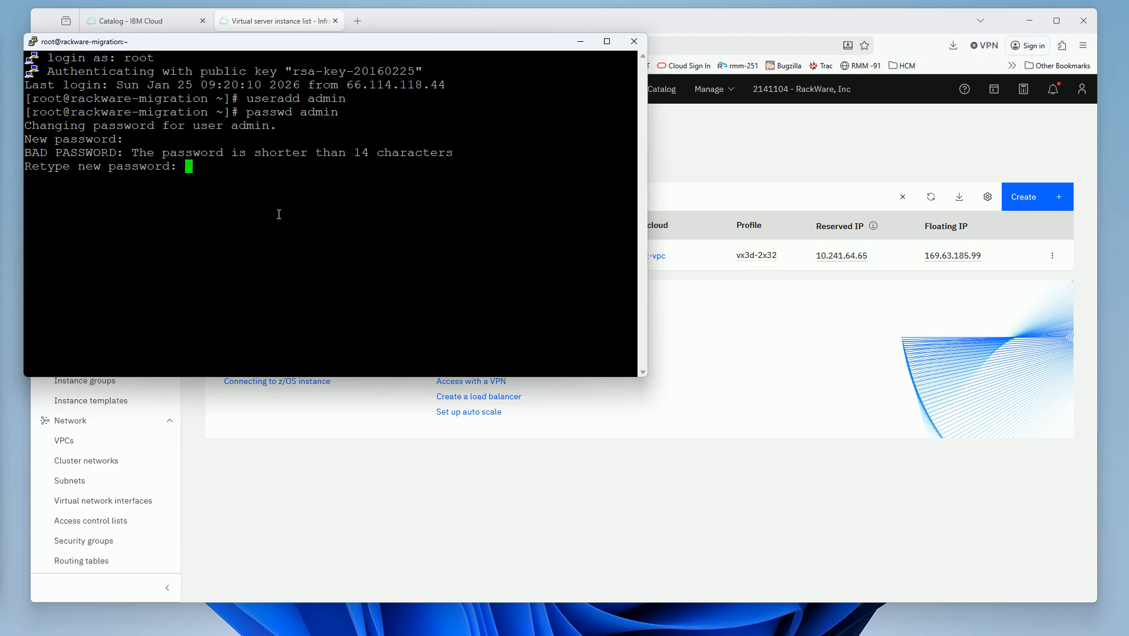
{"action": "key", "text": "Return"}
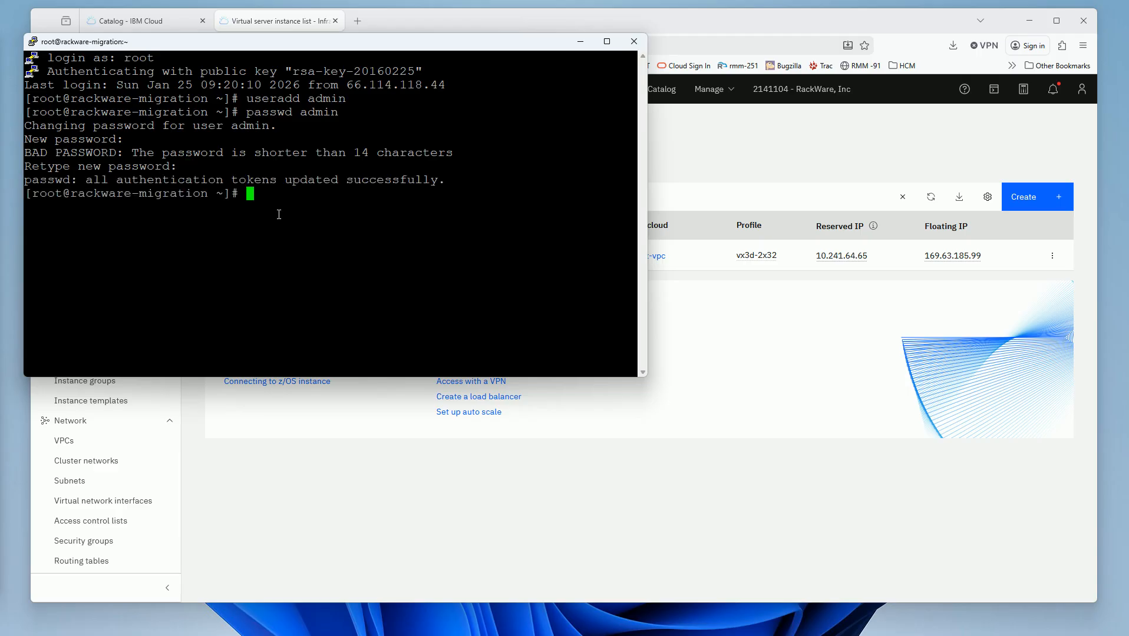
{"action": "key", "text": "Return"}
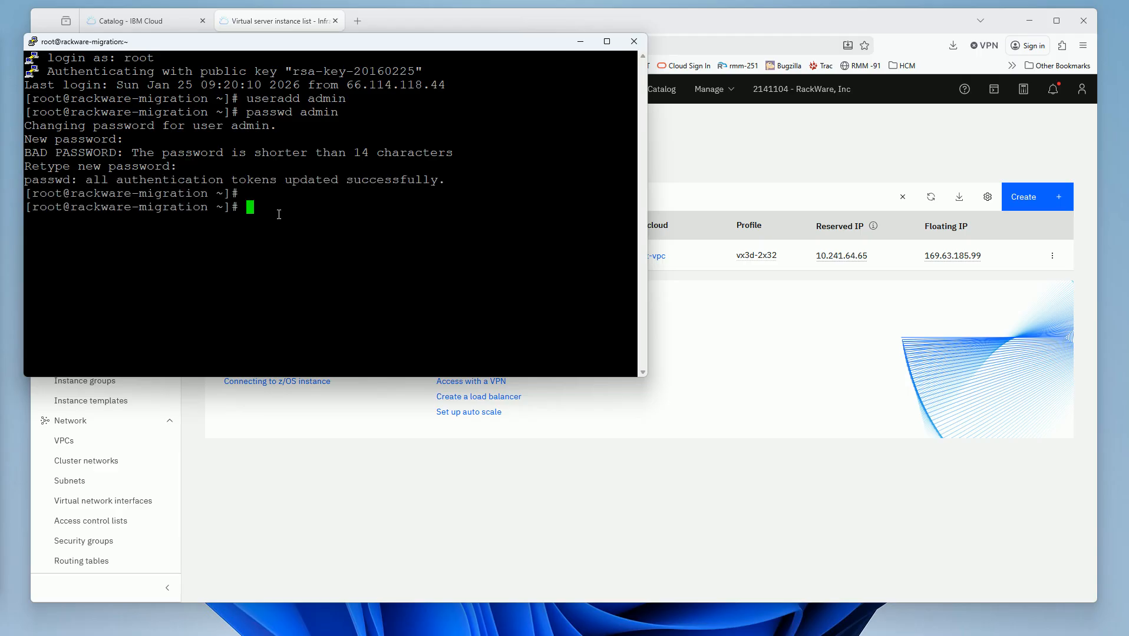
{"action": "left_click", "coordinate": [4, 317]}
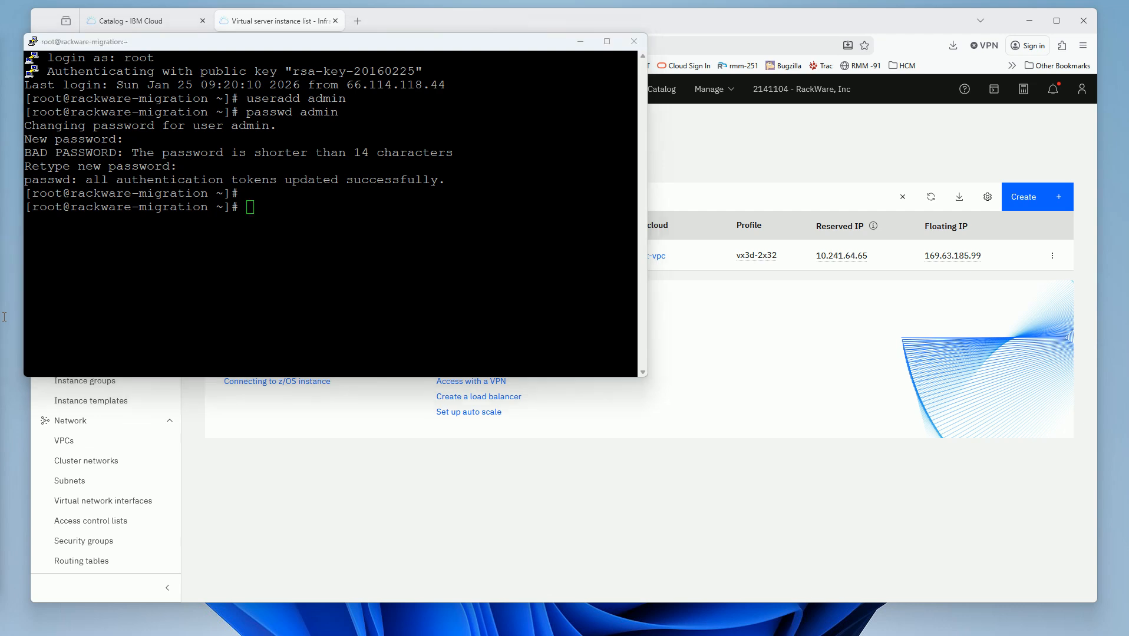
- In /root/.ssh, generate an RSA key pair with ssh-keygen -t rsa using defaults
{"action": "left_click", "coordinate": [232, 250]}
{"action": "type", "text": "cd /root/.ssh"}
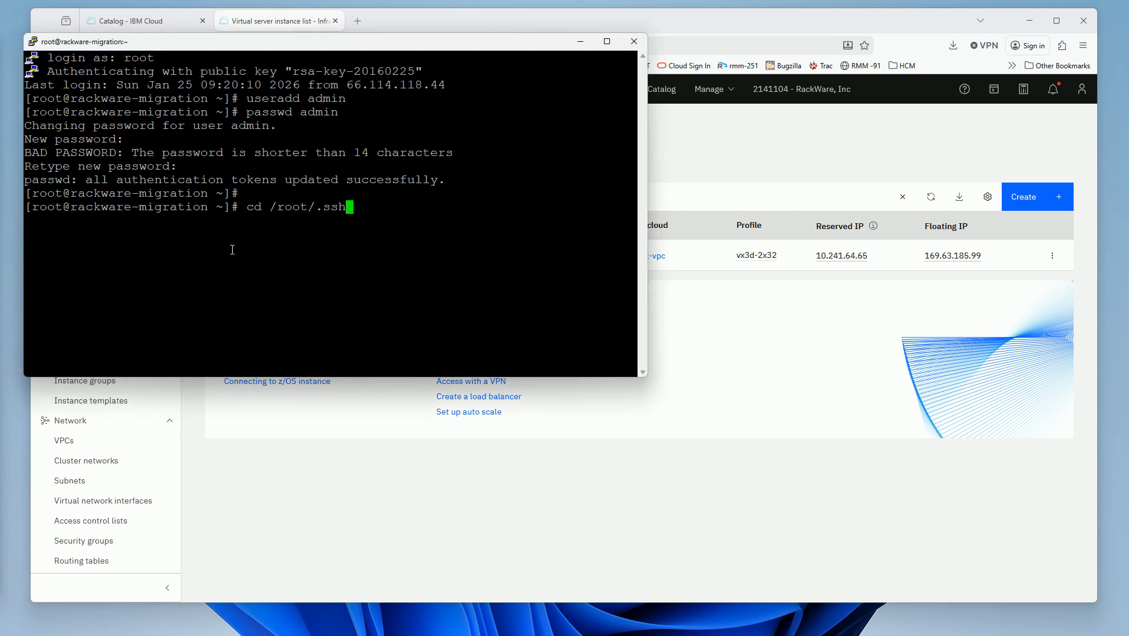
{"action": "key", "text": "Return"}
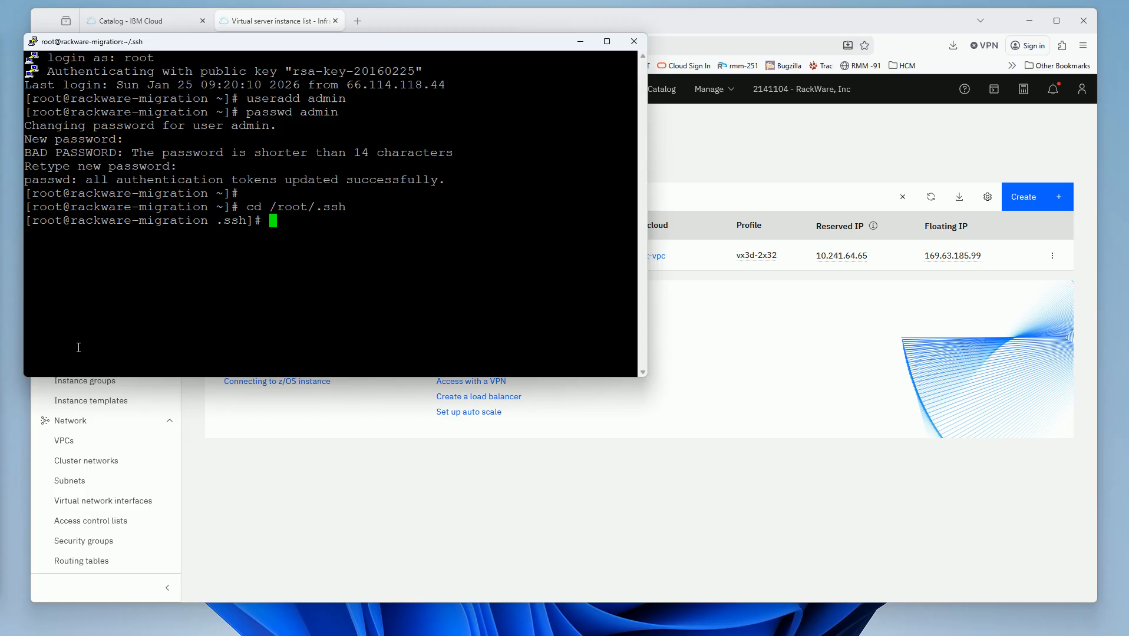
{"action": "key", "text": "alt+Tab"}
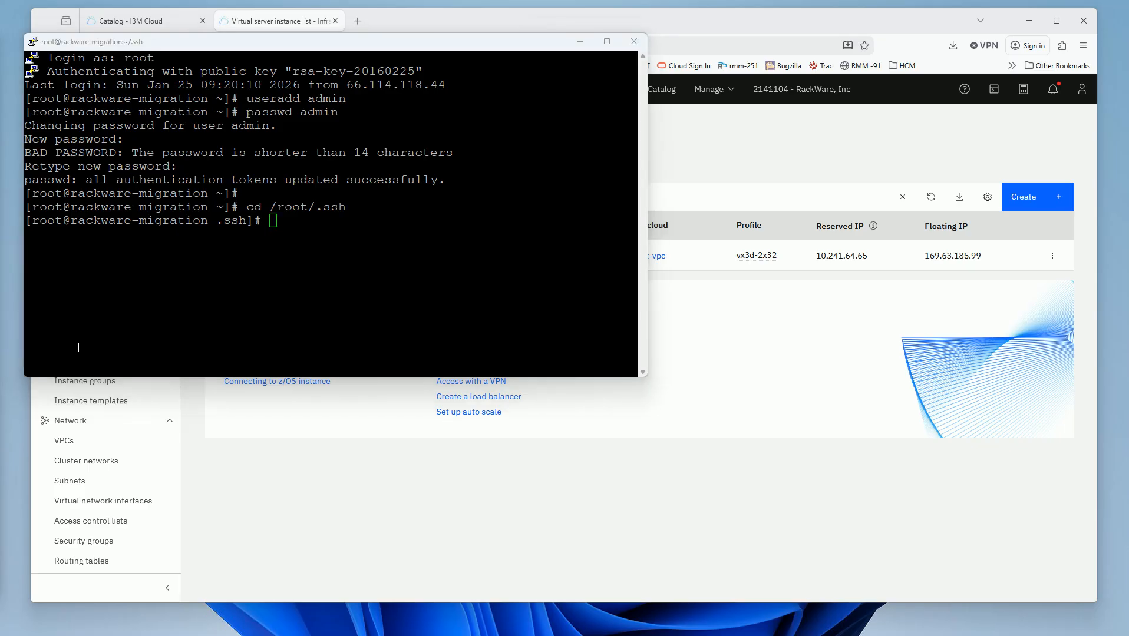
{"action": "left_click", "coordinate": [297, 254]}
{"action": "type", "text": "ssh-keygen -t rsa"}
{"action": "key", "text": "Return"}
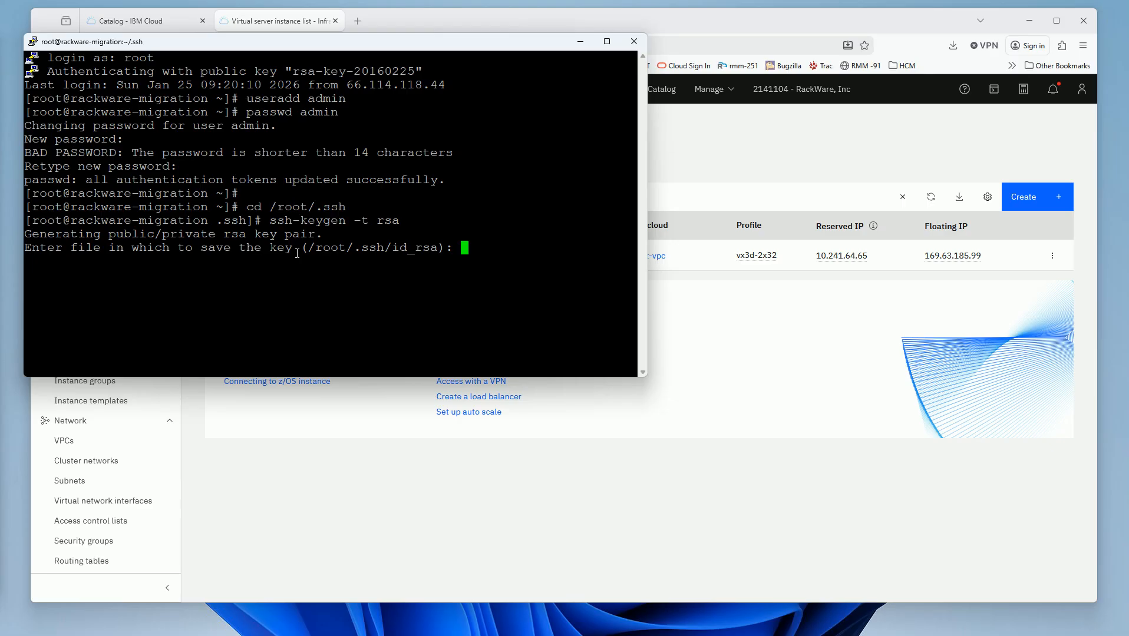
{"action": "key", "text": "Return"}
{"action": "key", "text": "Return"}
{"action": "key", "text": "Return"}
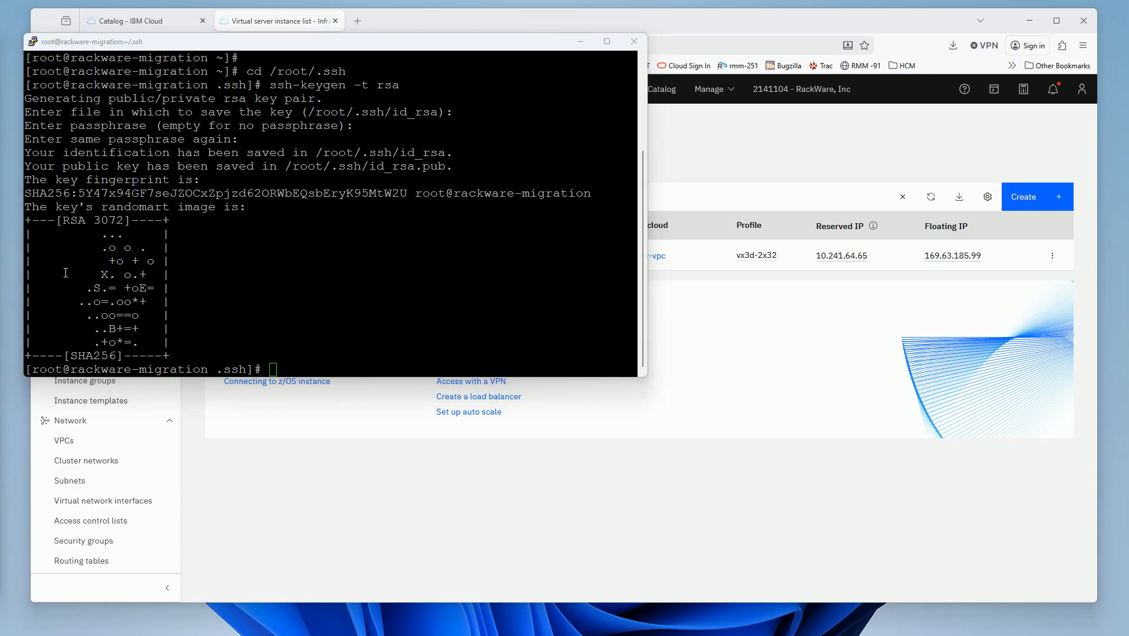
- Convert the private key to PEM with ssh-keygen -p -m PEM -f ~/.ssh/id_rsa
{"action": "right_click", "coordinate": [431, 288]}
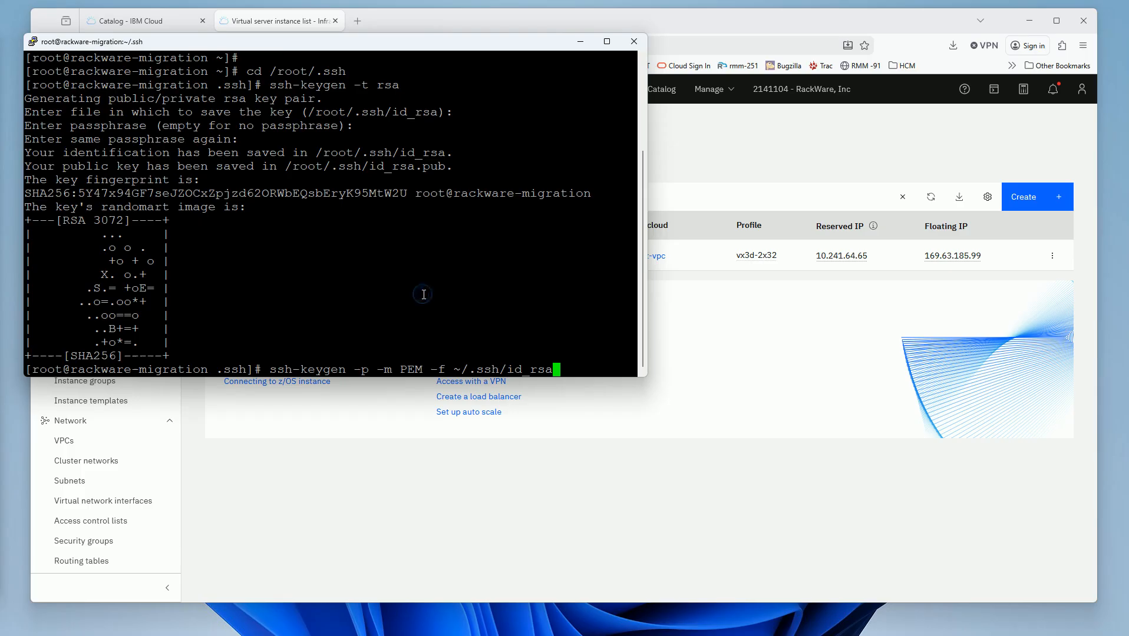
{"action": "key", "text": "Return"}
{"action": "key", "text": "Return"}
{"action": "key", "text": "Return"}
{"action": "key", "text": "Return"}
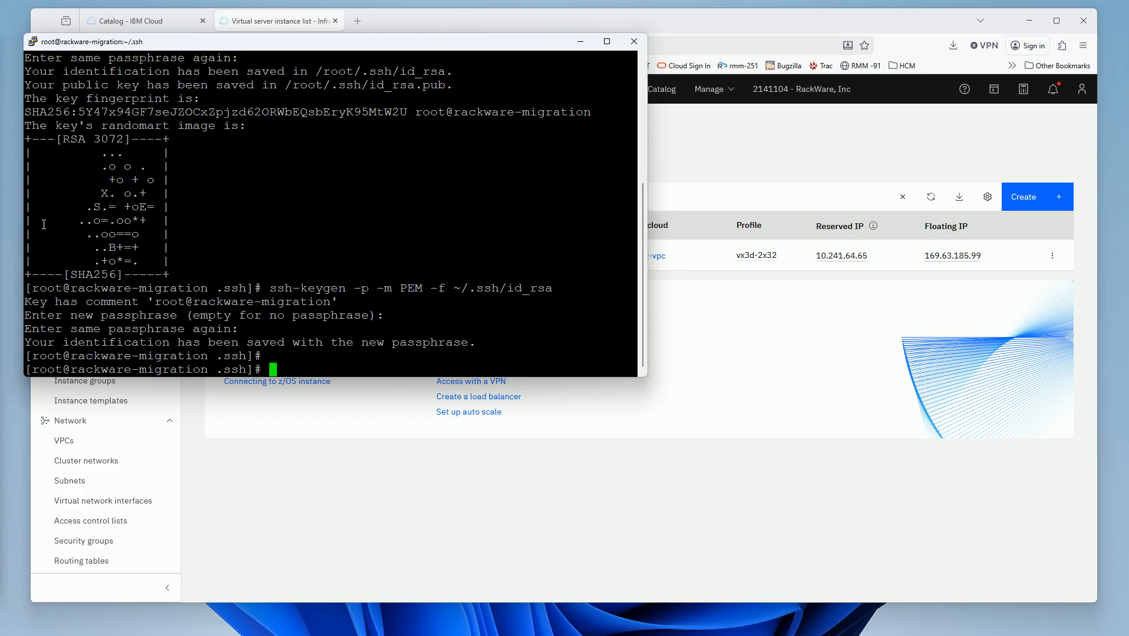
{"action": "left_click", "coordinate": [317, 492]}
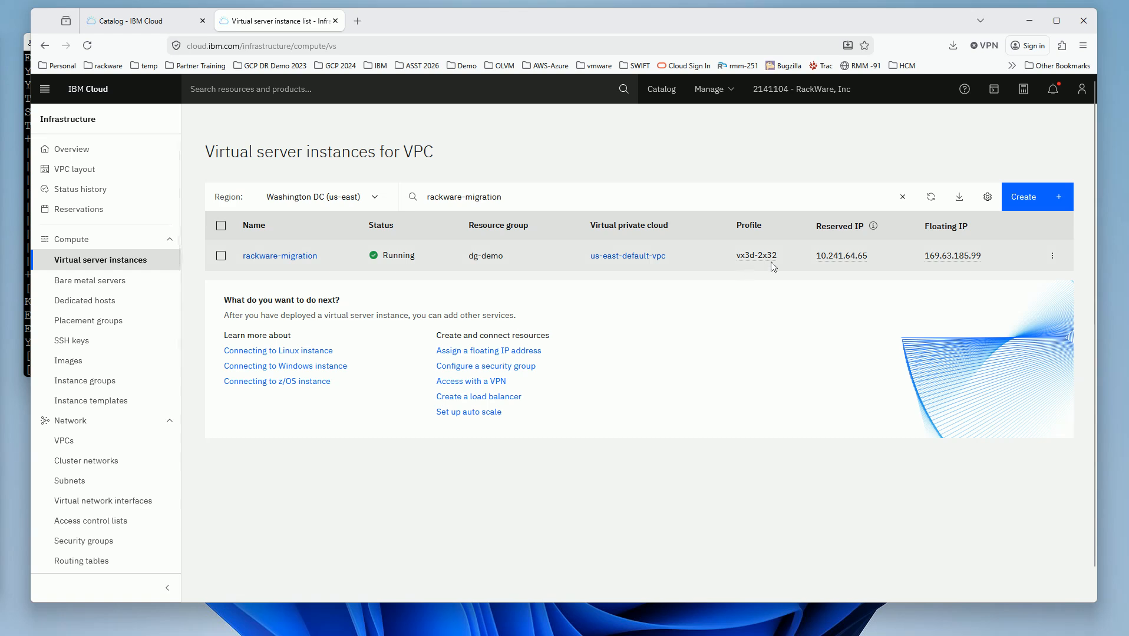
{"action": "left_click", "coordinate": [951, 258]}
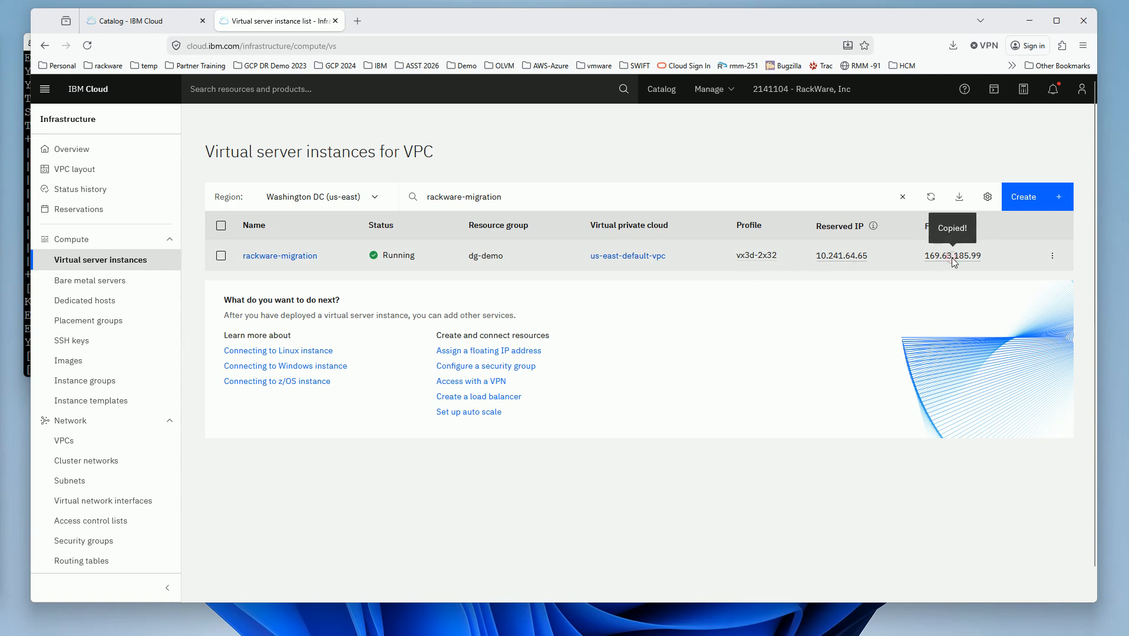
{"action": "left_click", "coordinate": [360, 23]}
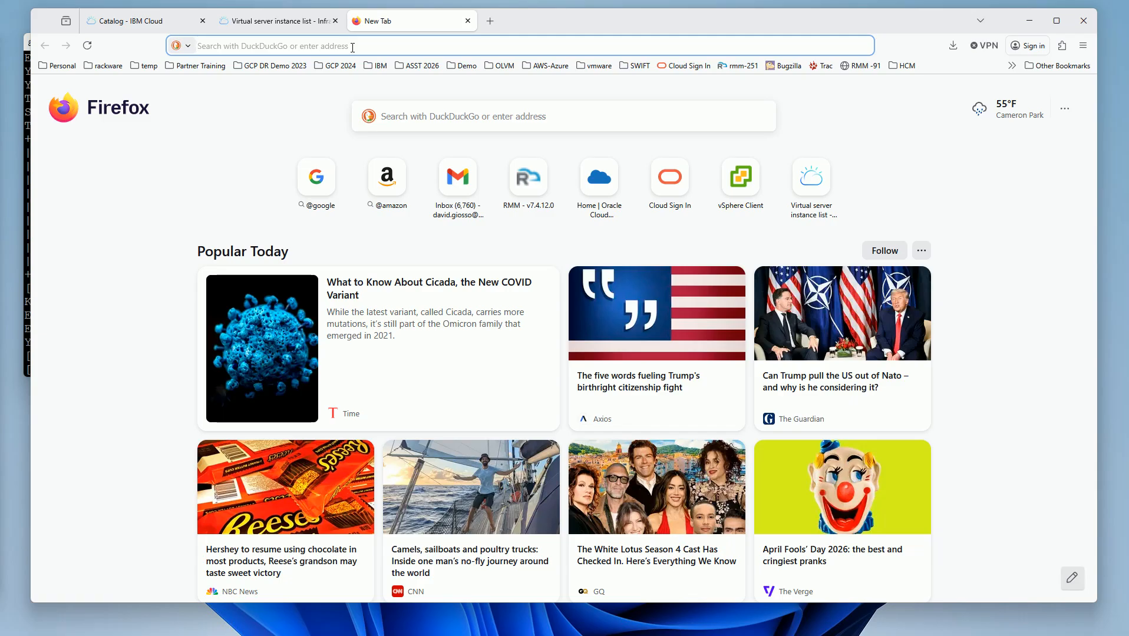
{"action": "type", "text": "https:"}
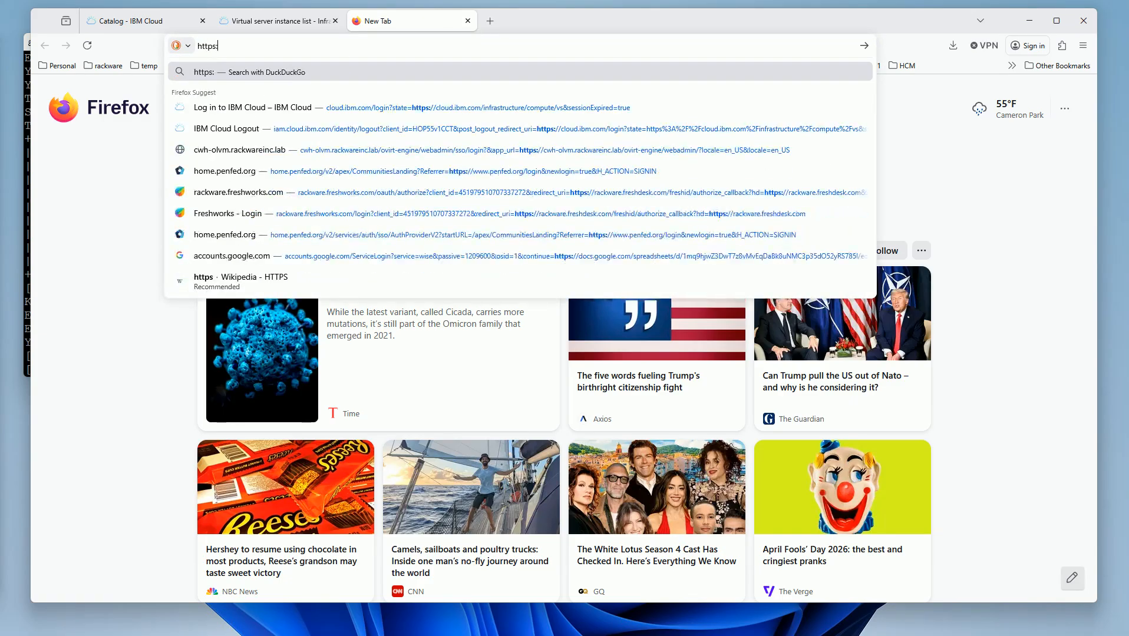
{"action": "type", "text": "//"}
{"action": "key", "text": "ctrl+v"}
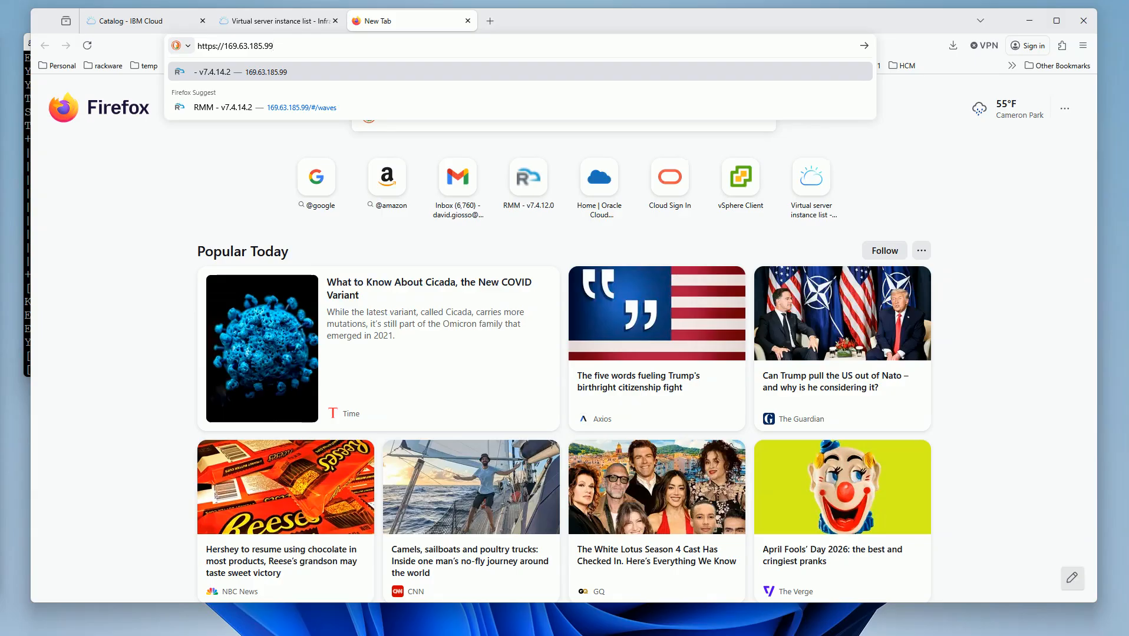
{"action": "key", "text": "Return"}
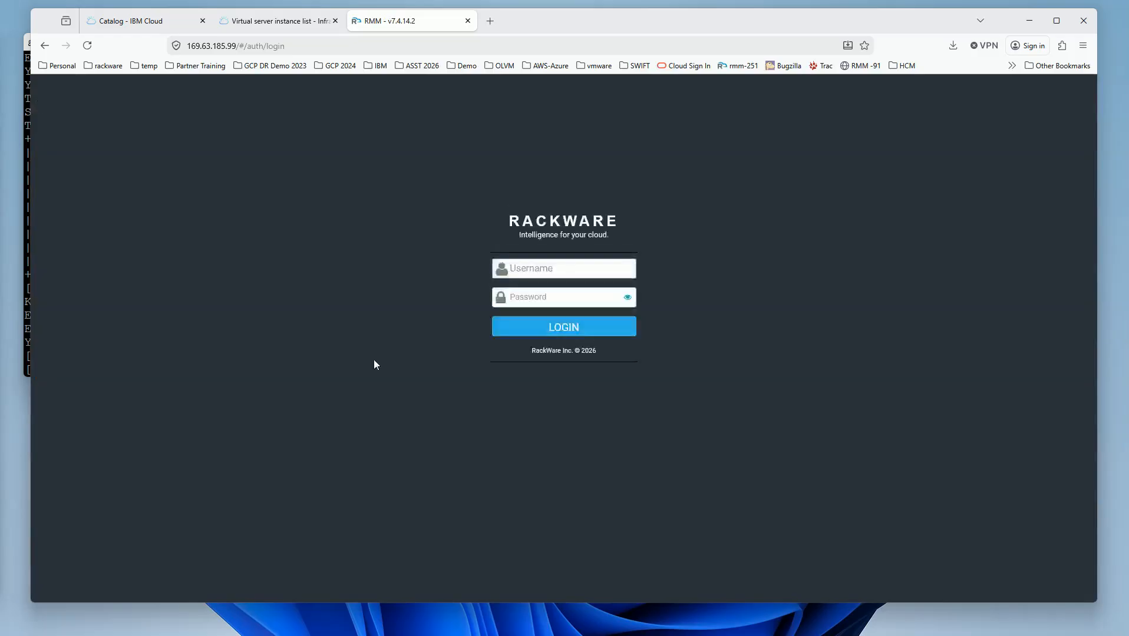
- Sign in to RackWare RMM as admin with the account password, declining Firefox's save-password prompt
{"action": "left_click", "coordinate": [526, 269]}
{"action": "type", "text": "admin"}
{"action": "key", "text": "Tab"}
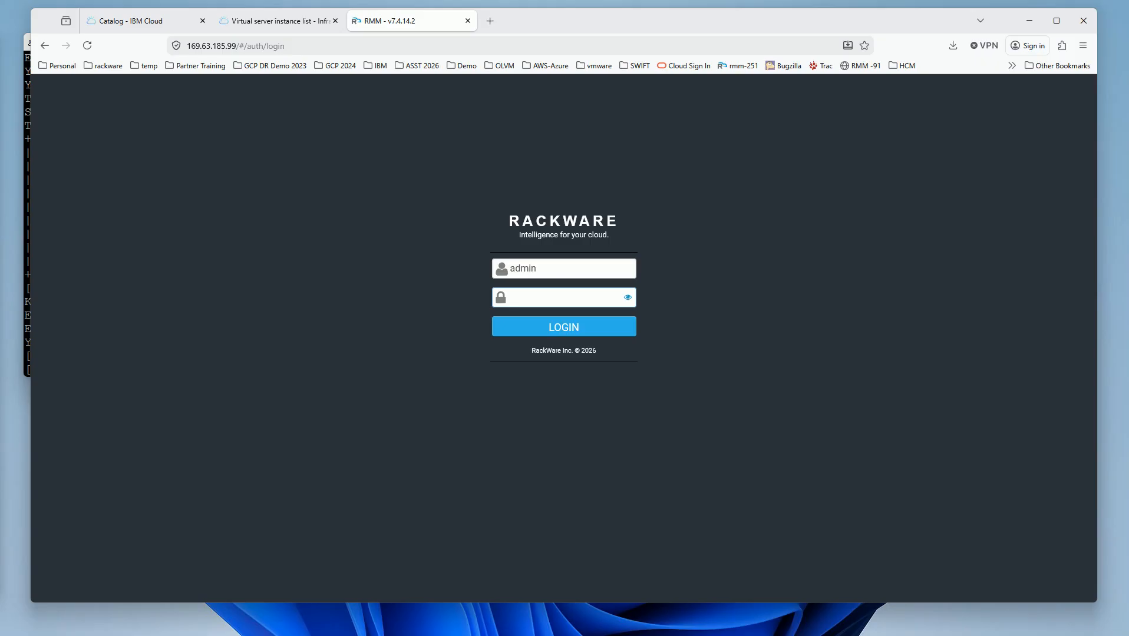
{"action": "type", "text": "••••••••••"}
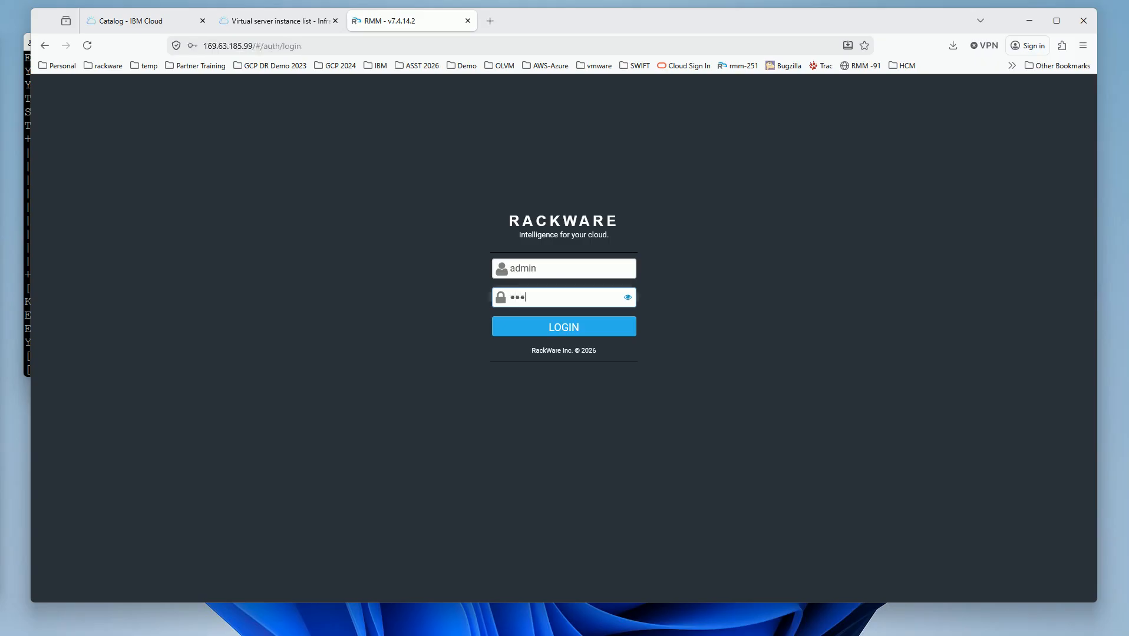
{"action": "type", "text": "••"}
{"action": "key", "text": "Return"}
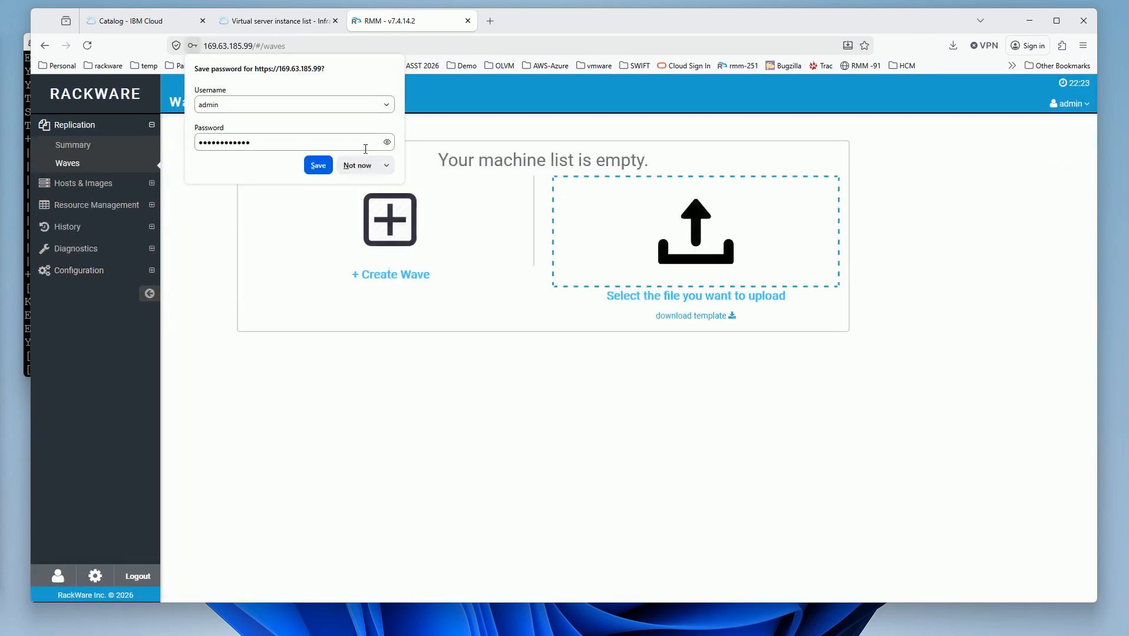
{"action": "left_click", "coordinate": [359, 166]}
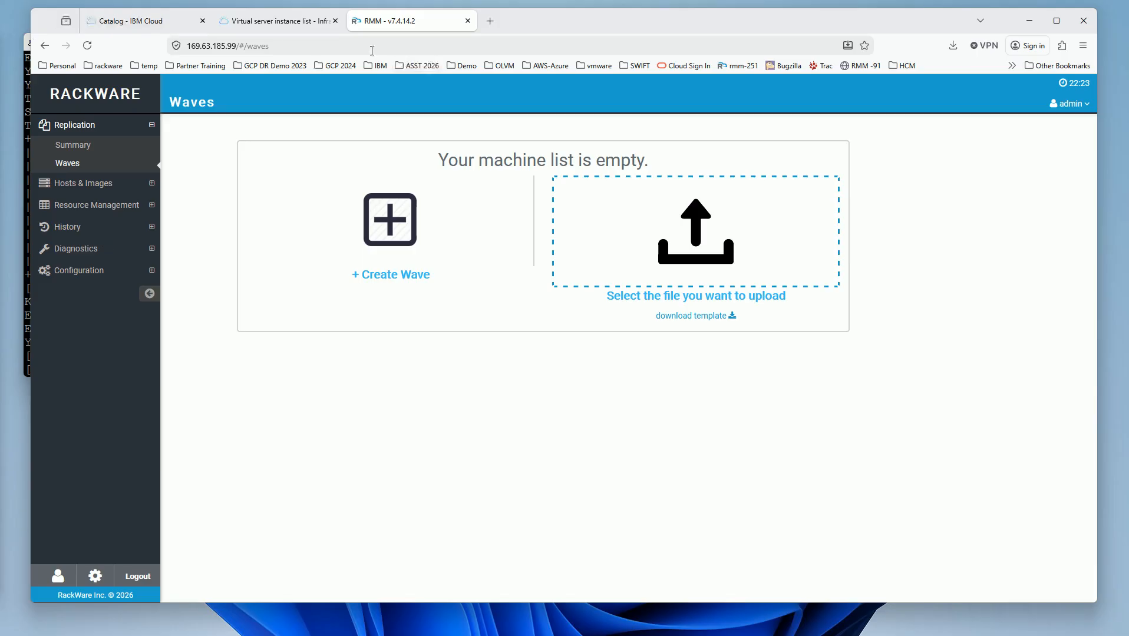
- From the rackware catalog results, open the RackWare - Migration tile and its Docs guide in a new tab
{"action": "left_click", "coordinate": [146, 27]}
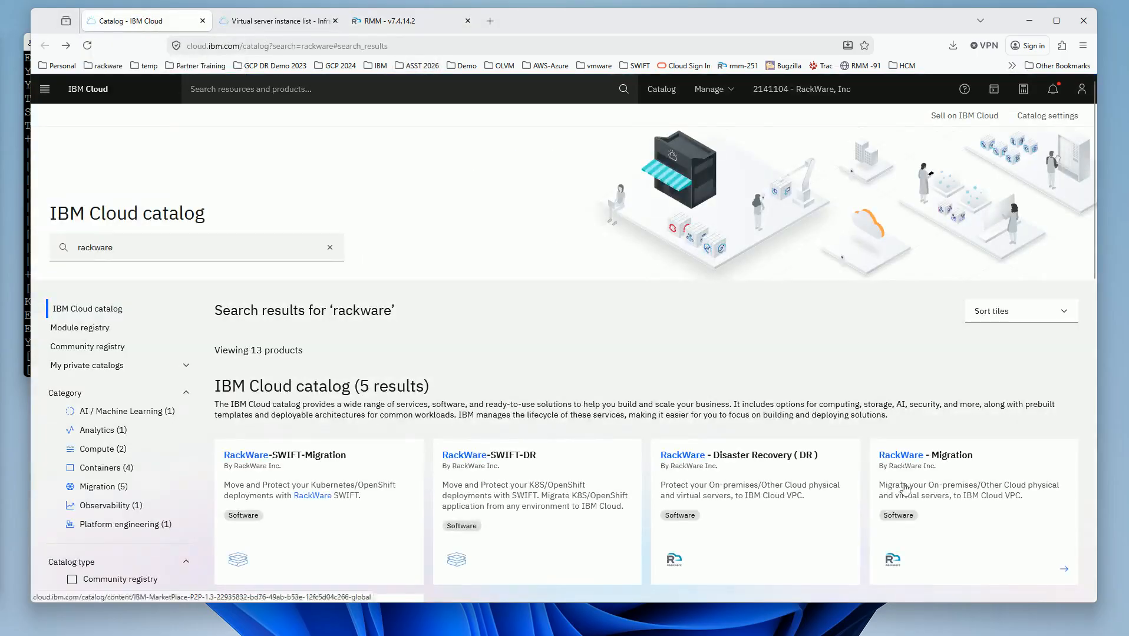
{"action": "left_click", "coordinate": [925, 464]}
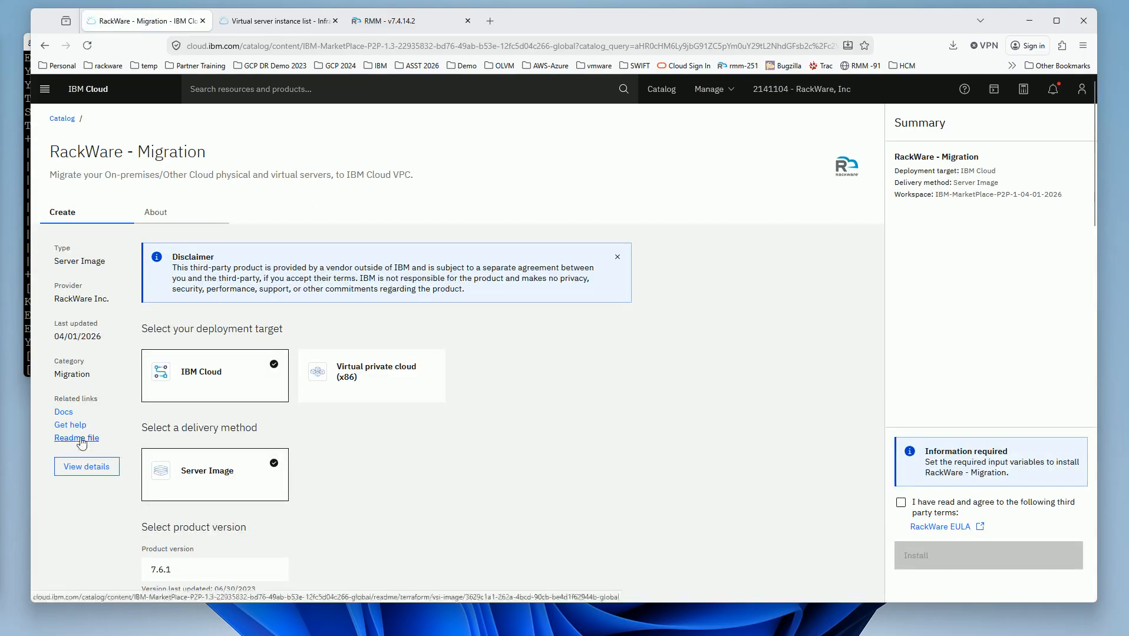
{"action": "left_click", "coordinate": [65, 413]}
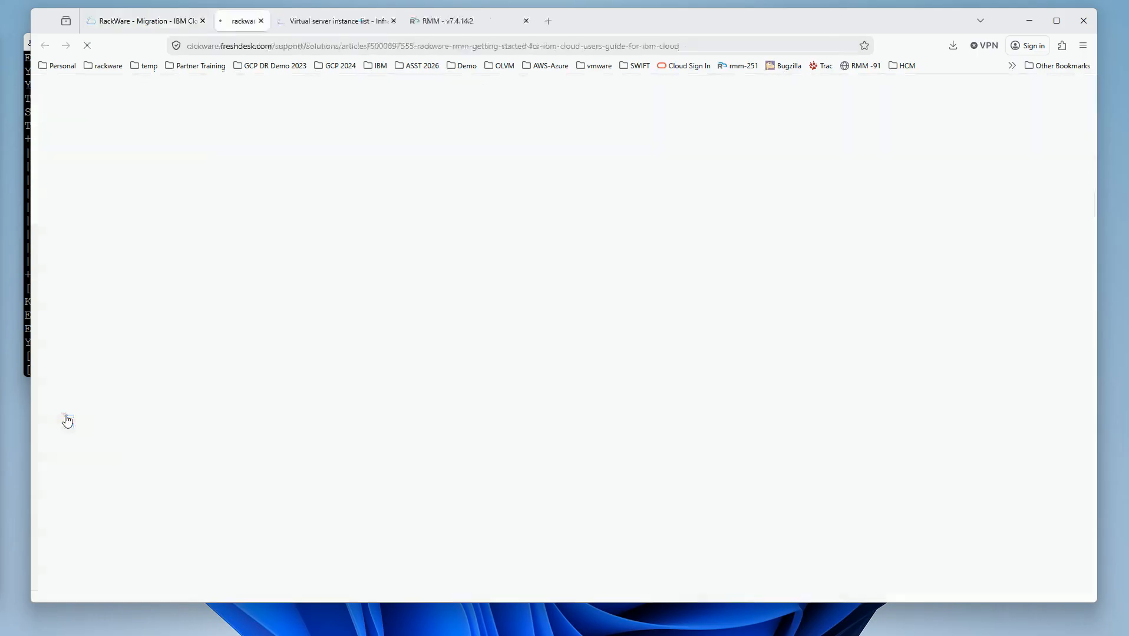